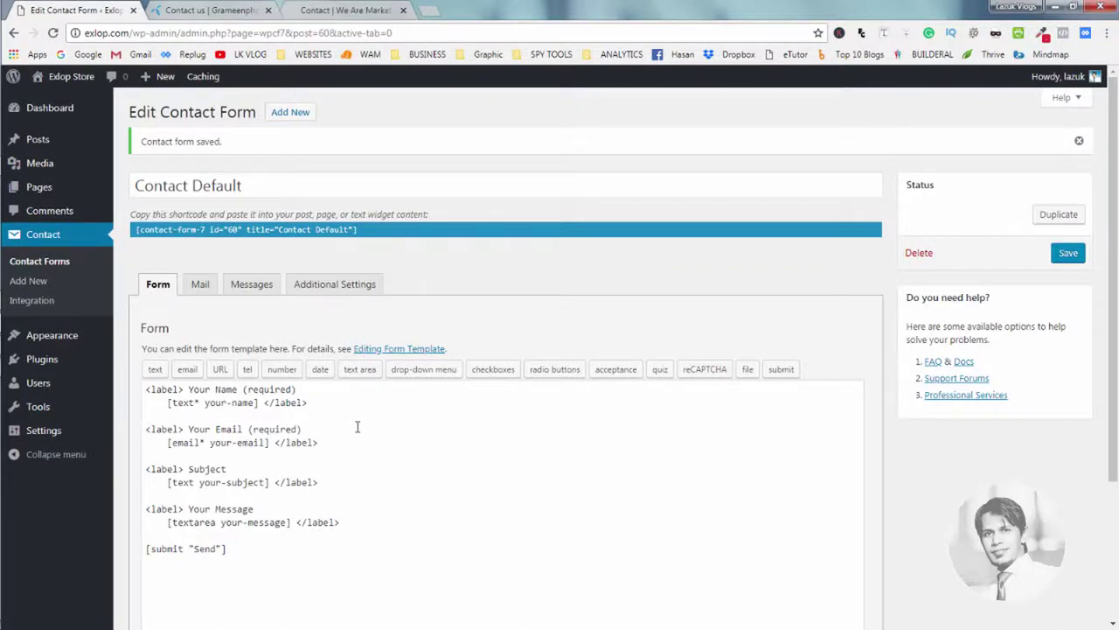
- Copy the shortcode of the Contact Default contact form
scroll(356, 427, "down", 1)
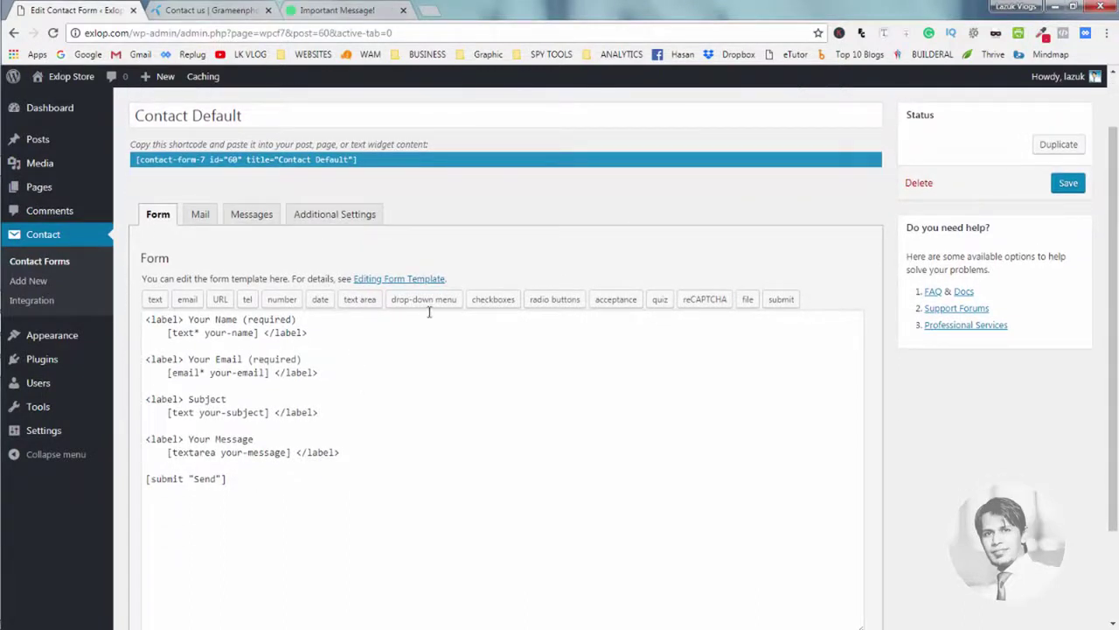
scroll(291, 357, "up", 1)
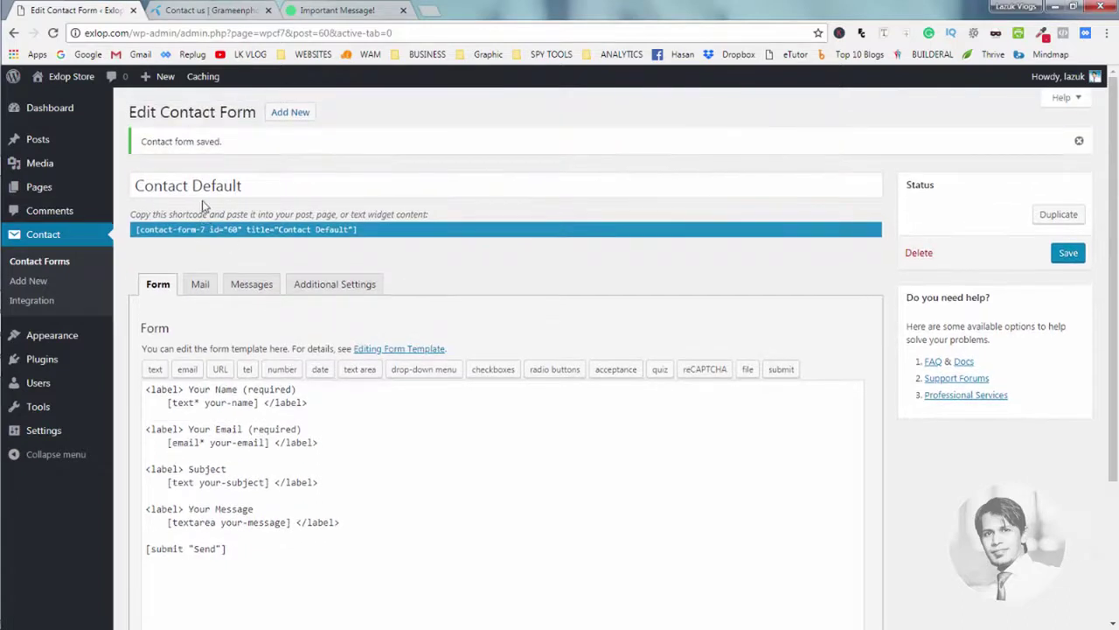
left_click_drag(247, 187, 133, 182)
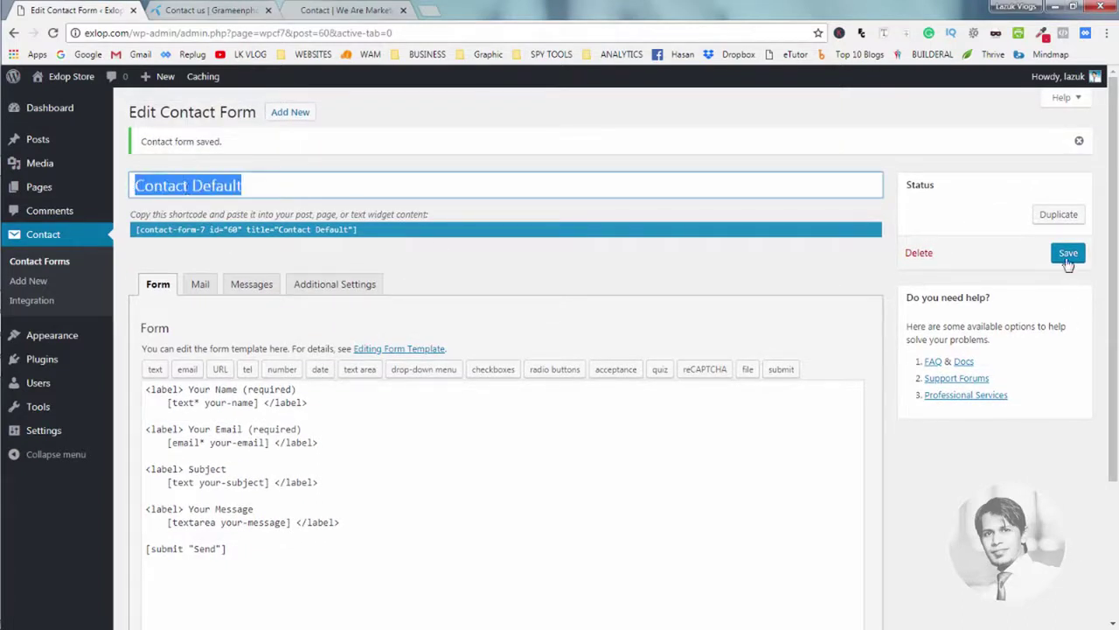
left_click(258, 230)
right_click(258, 229)
left_click(275, 240)
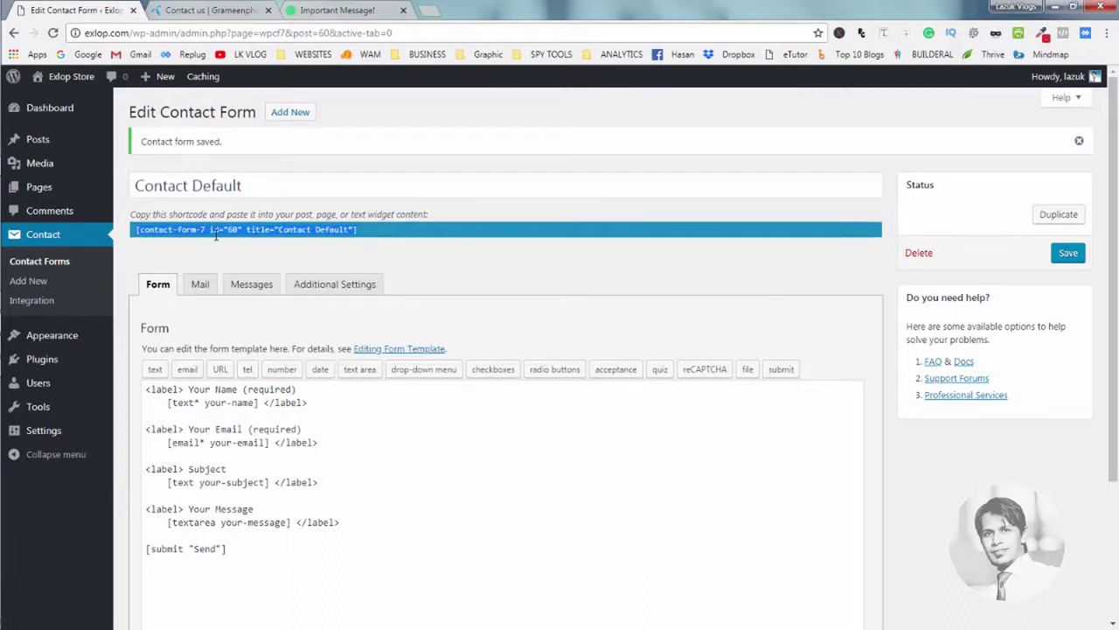
- Replace the old shortcode in the open Notepad document with the copied Contact Default one, and return to the browser
mouse_move(6, 220)
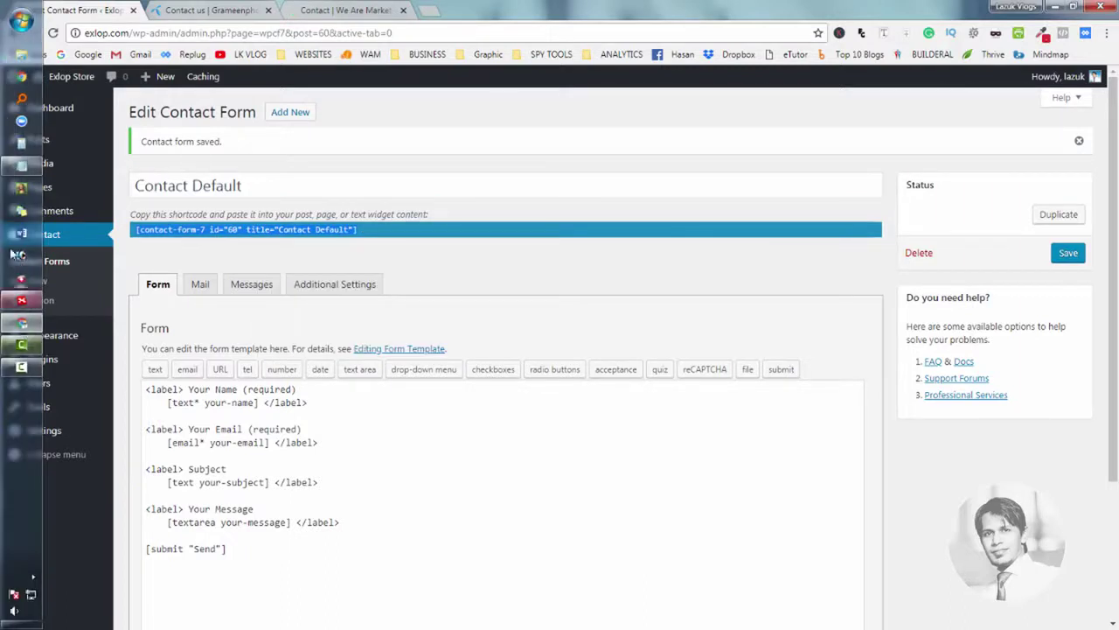
left_click(19, 168)
key("ctrl+a")
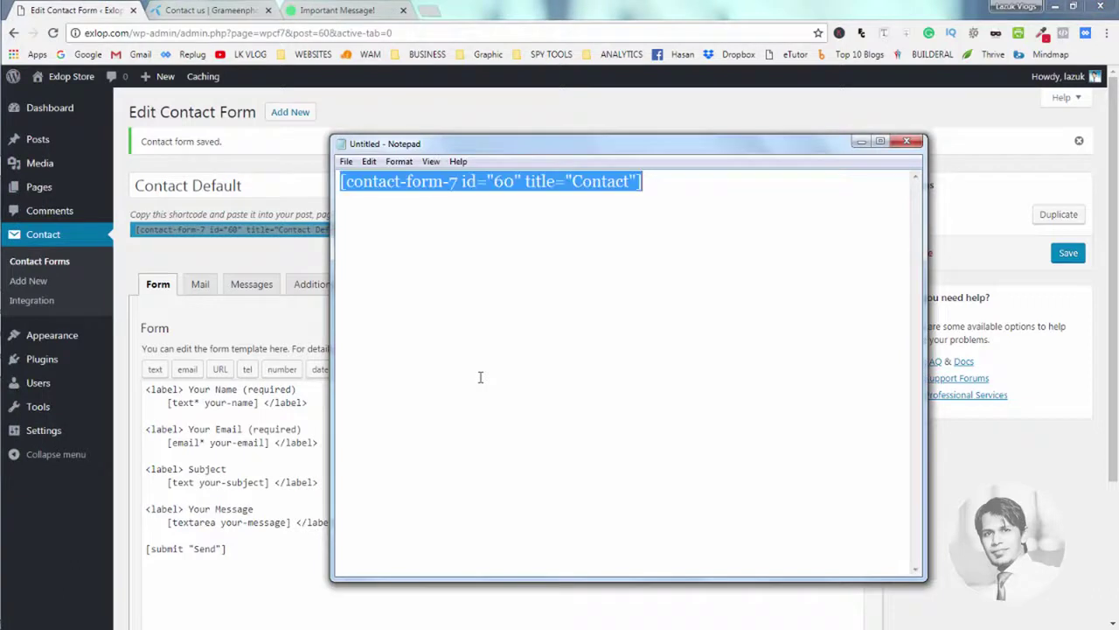
key("ctrl+v")
left_click_drag(714, 185, 494, 182)
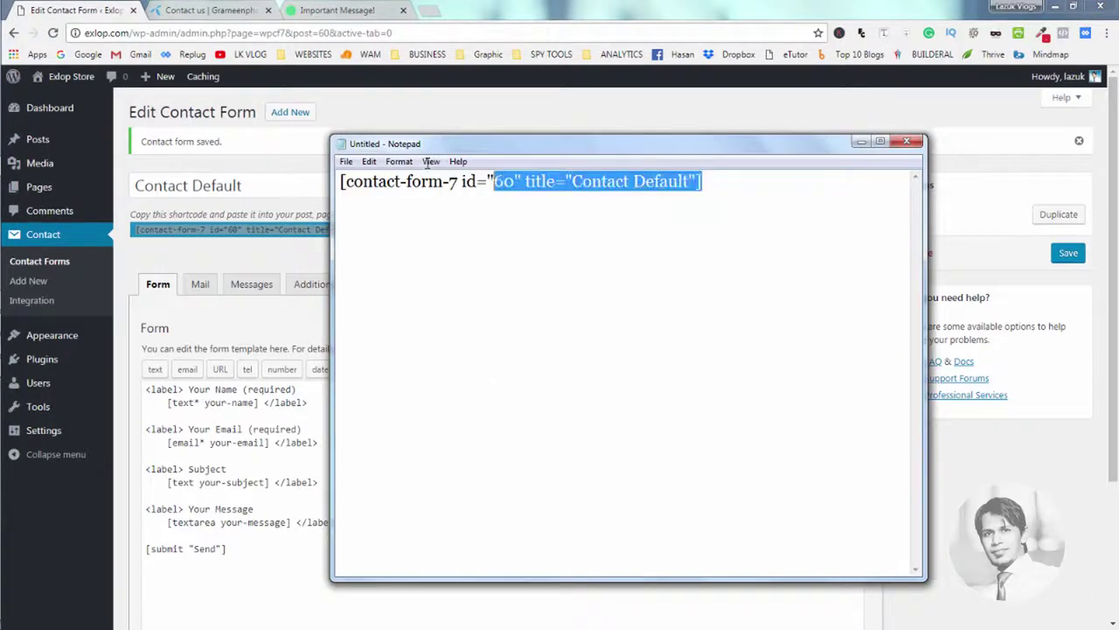
left_click_drag(429, 165, 341, 166)
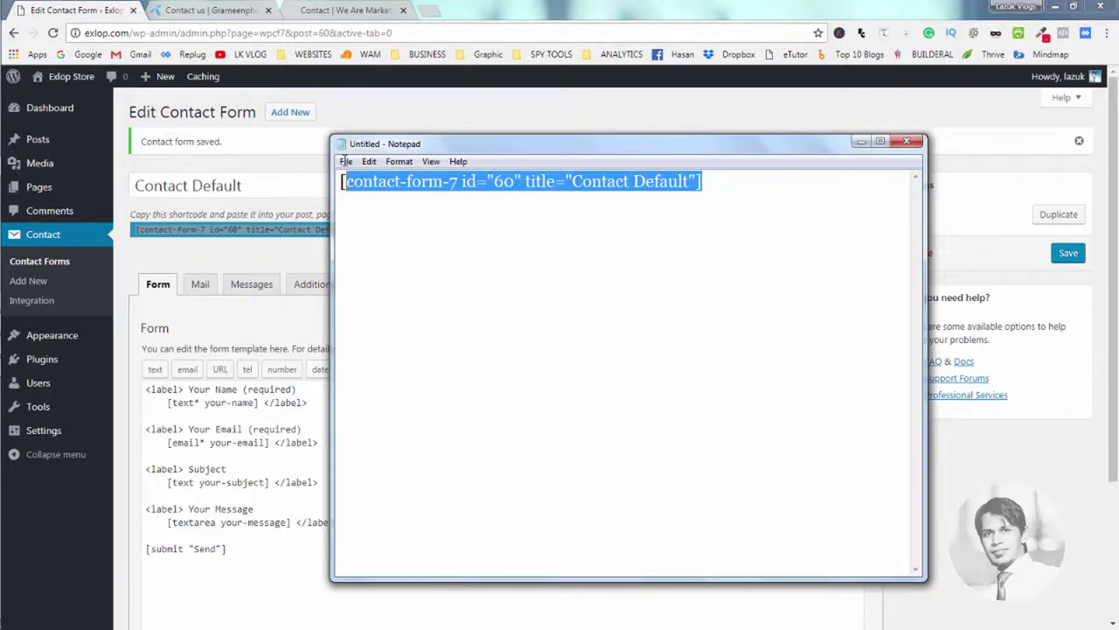
left_click(1041, 533)
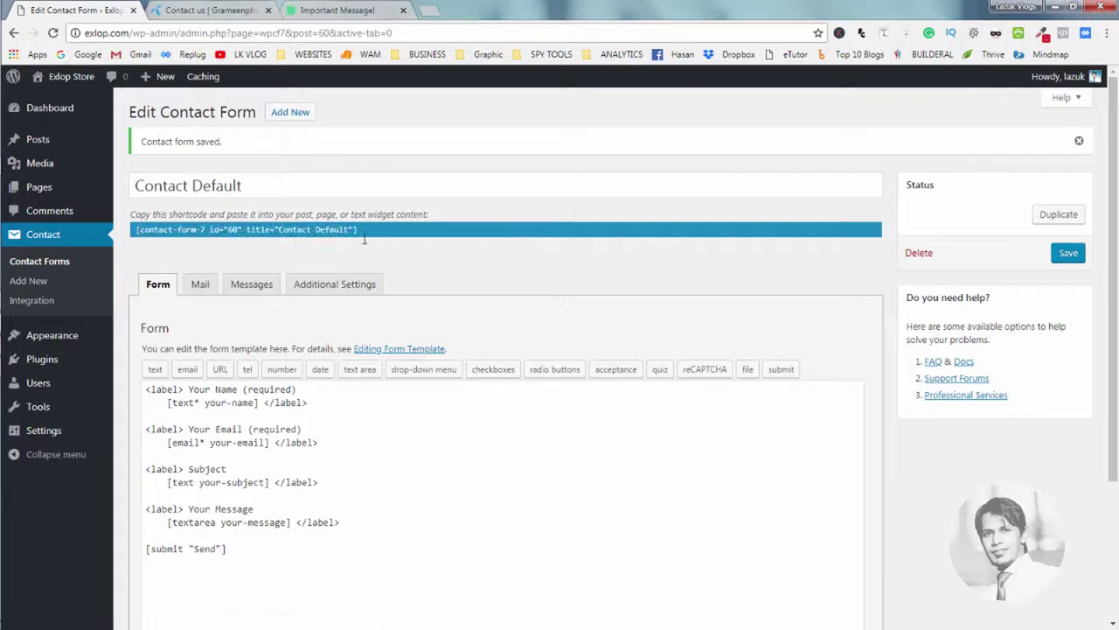
- Close the two unneeded web pages, open the site's page list in a new tab and start a new page
left_click(268, 9)
left_click(267, 10)
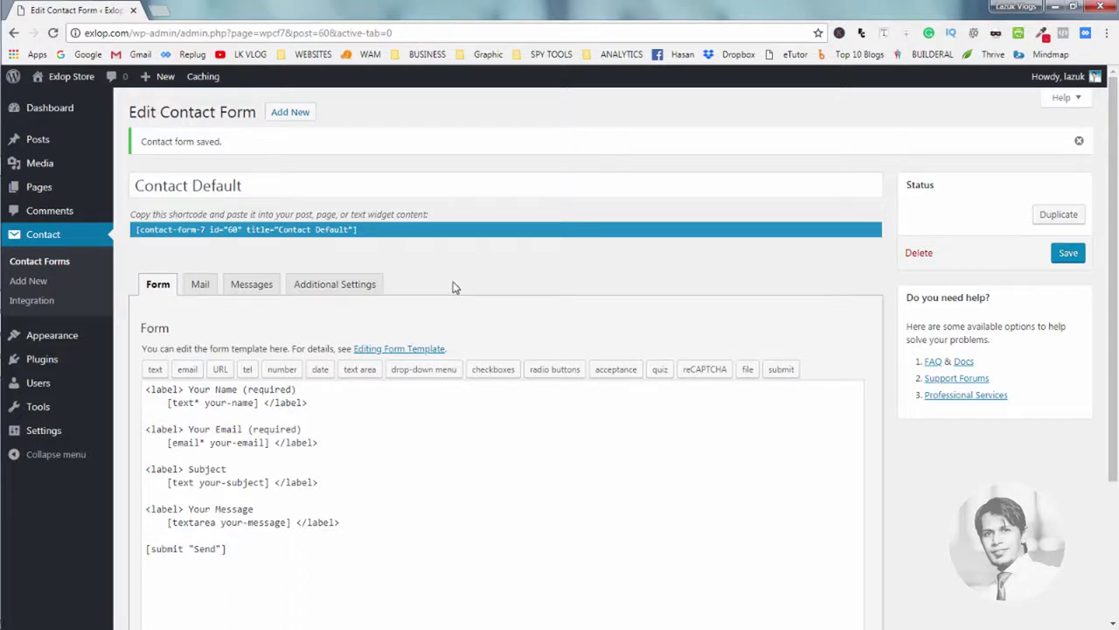
mouse_move(56, 190)
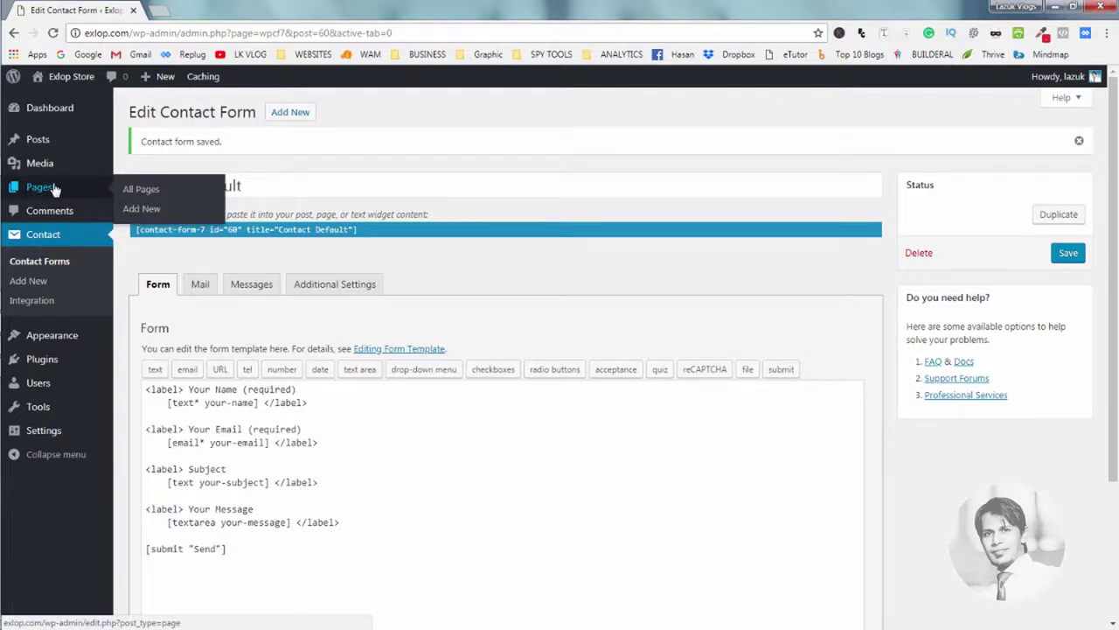
middle_click(54, 189)
key("ctrl+Tab")
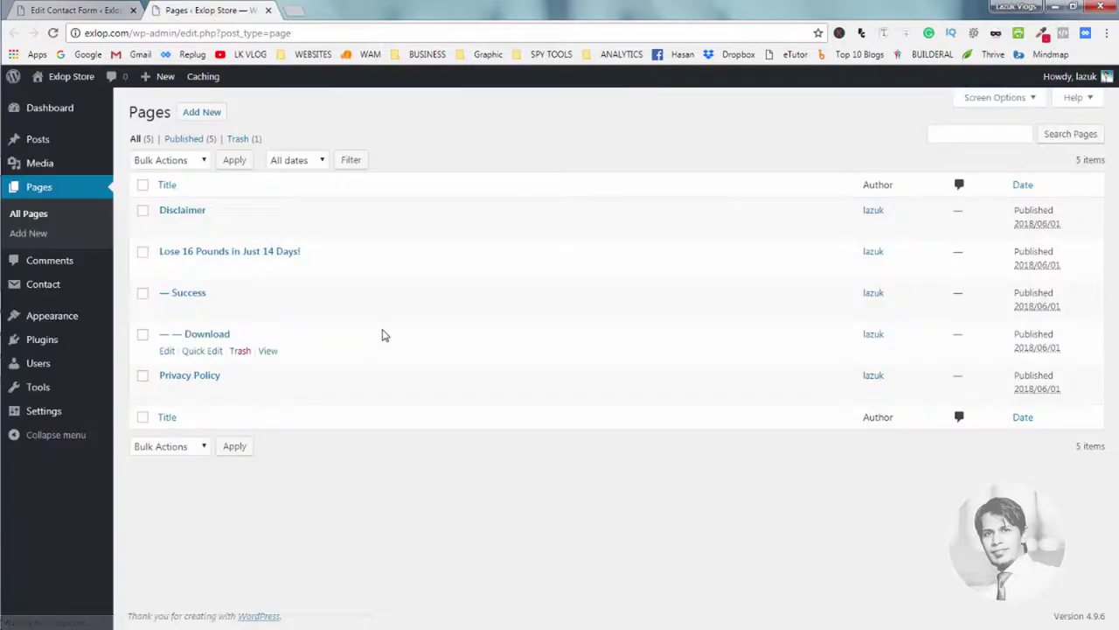
left_click(199, 116)
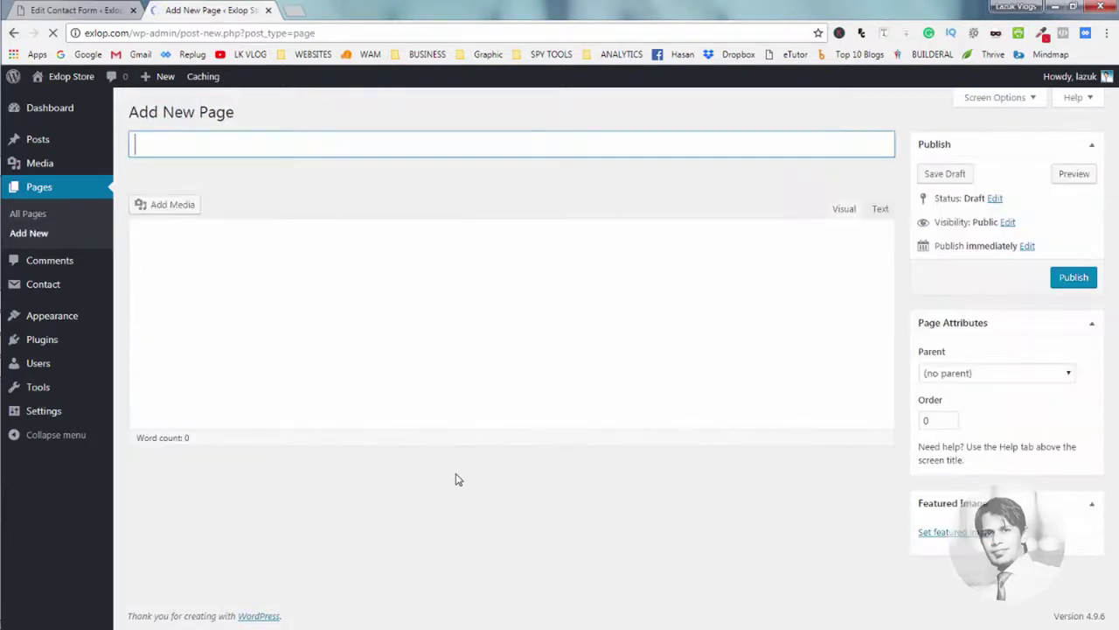
- Title the new page Contact Default
type("Cont")
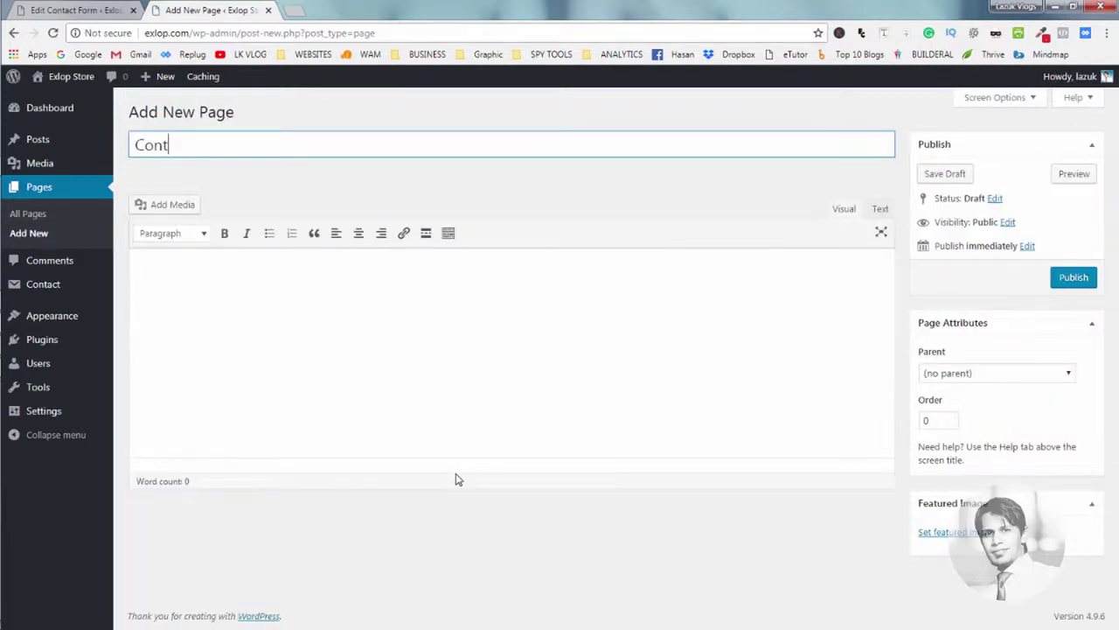
type("act Form")
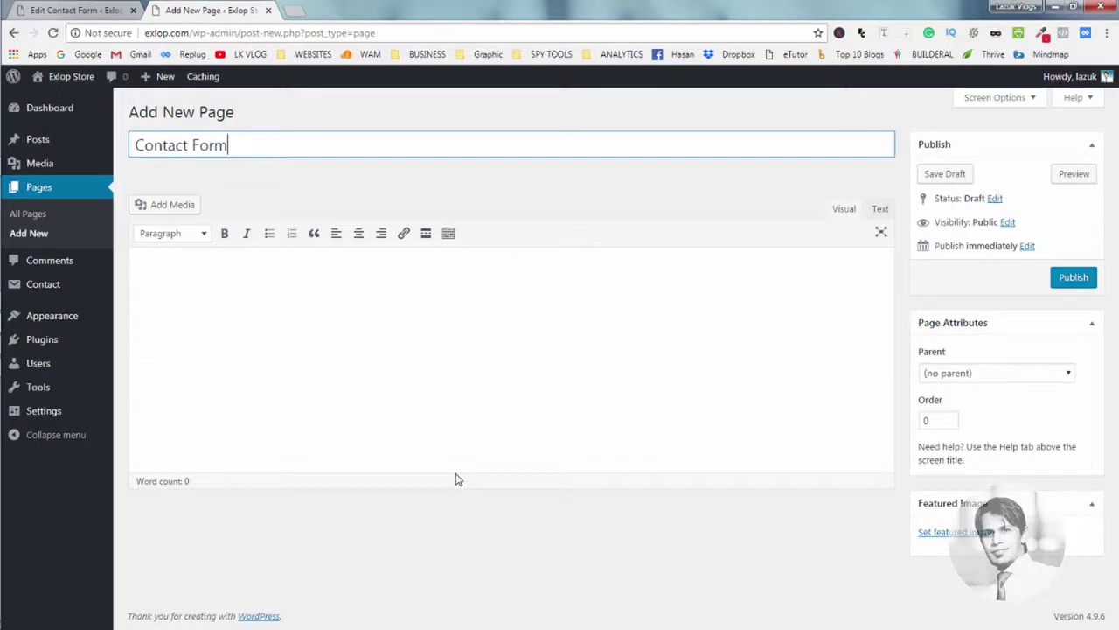
key("ctrl+Left")
key("shift+End")
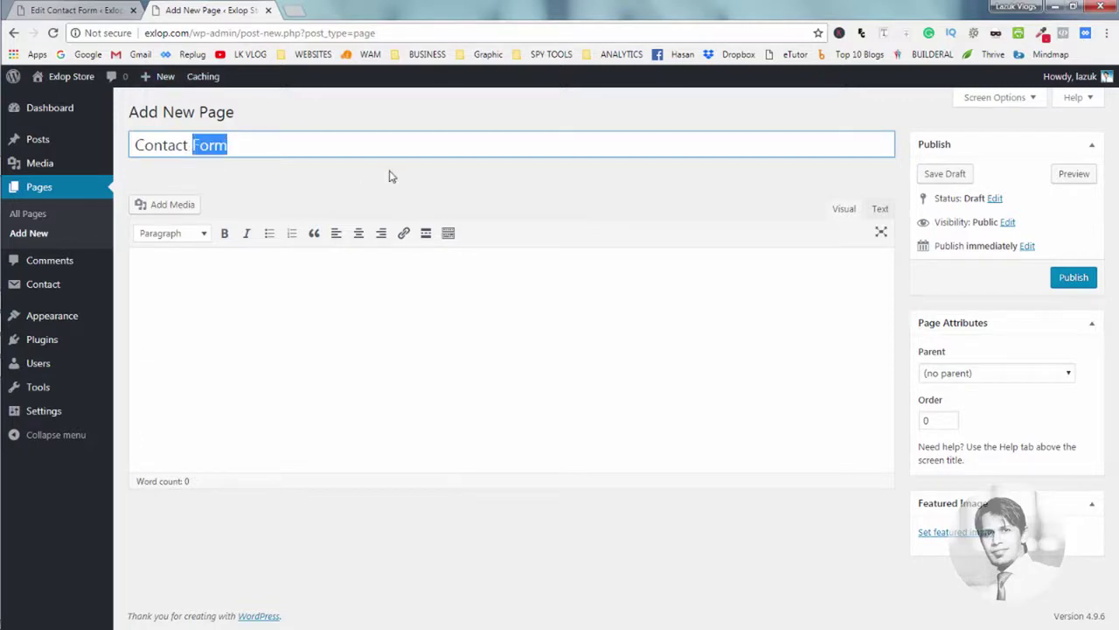
type("Default")
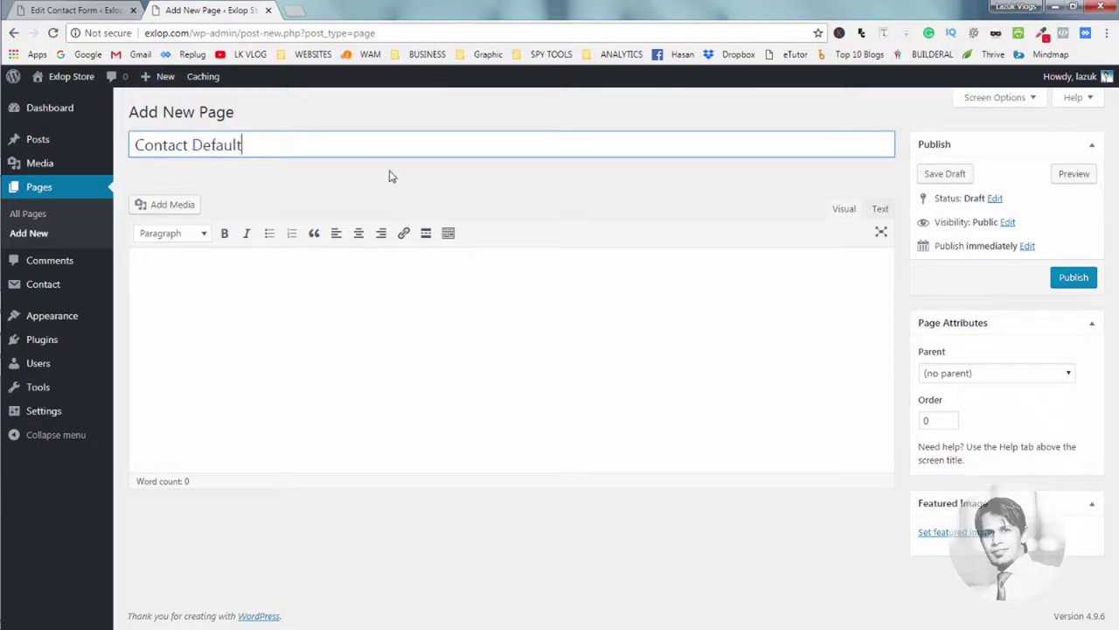
- Paste the shortcode [contact-form-7 id="60" title="Contact Default"] into the page body and publish the page
left_click(390, 312)
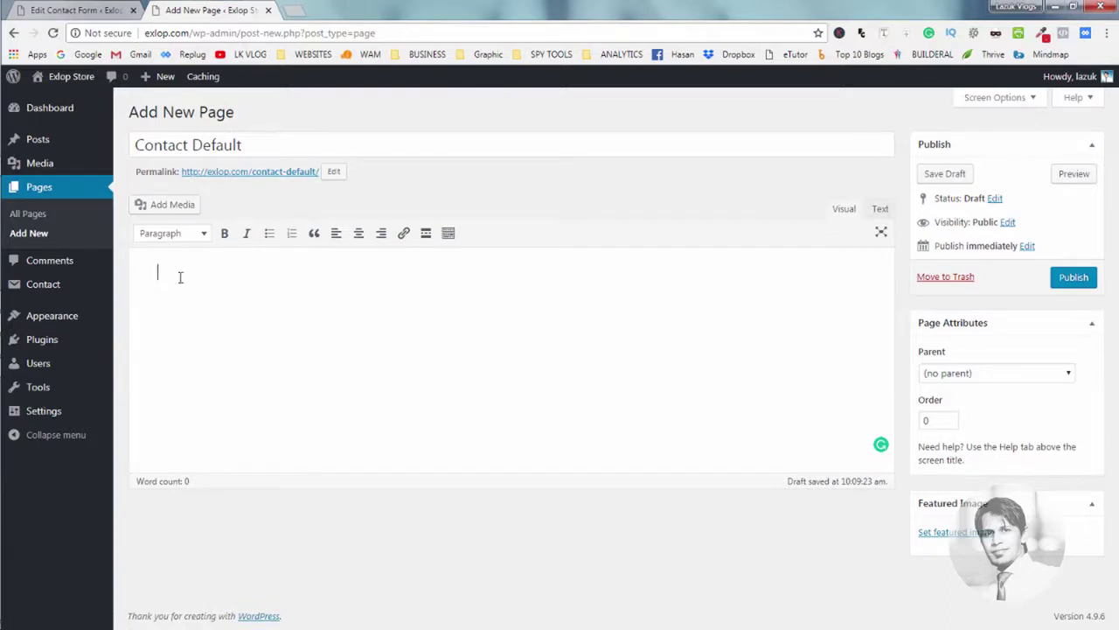
key("ctrl+v")
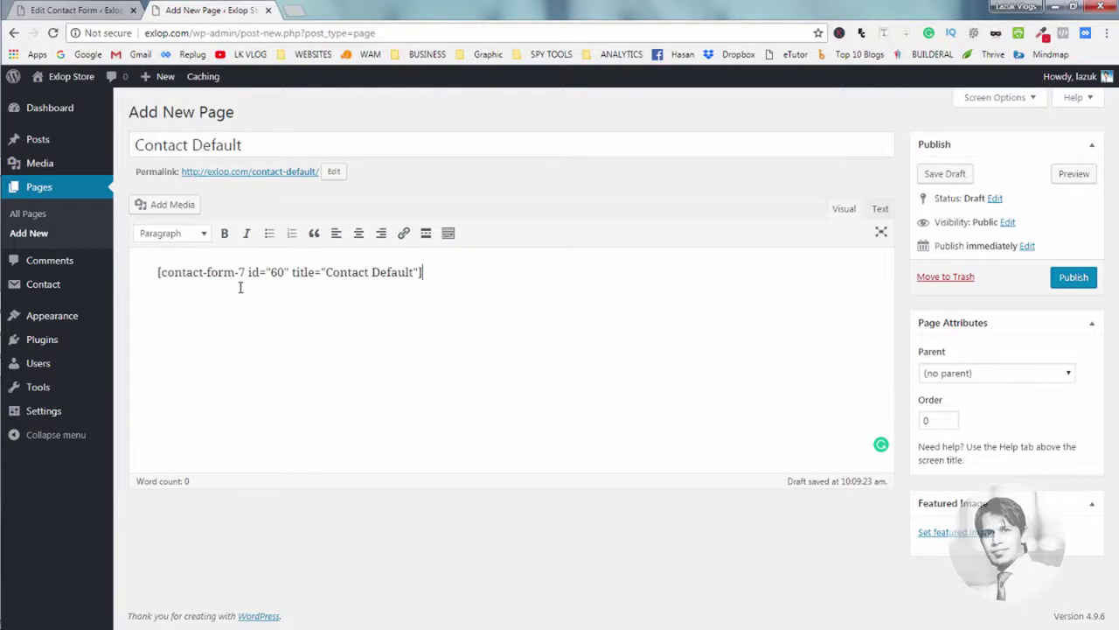
left_click(1073, 279)
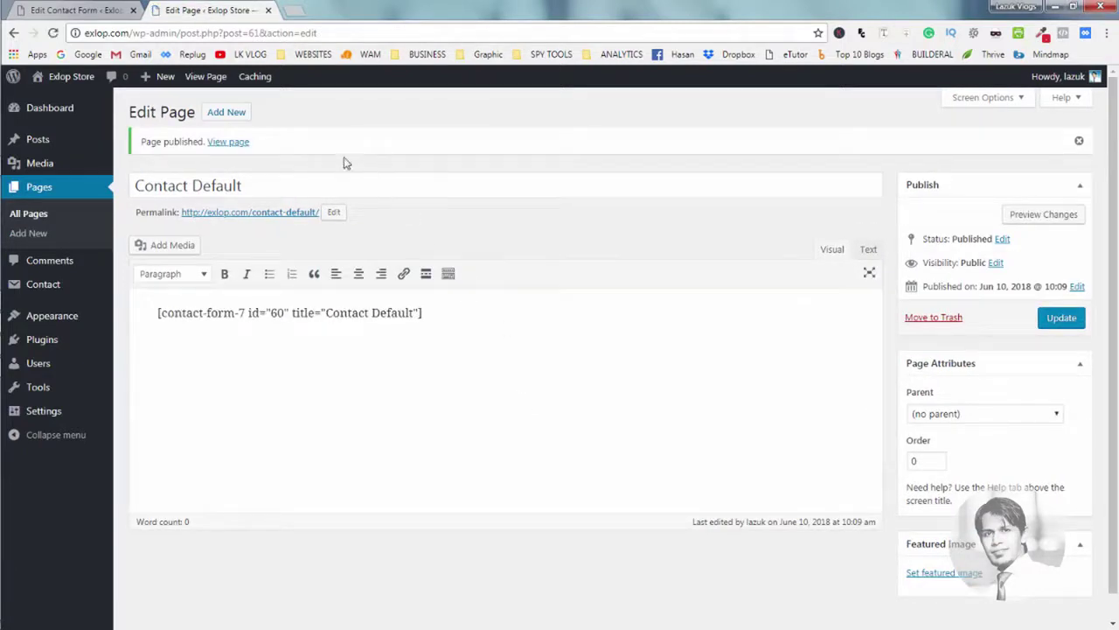
- Copy the shortcode from the page body, delete it and update the page without any content
left_click(457, 312)
key("ctrl+a")
key("ctrl+c")
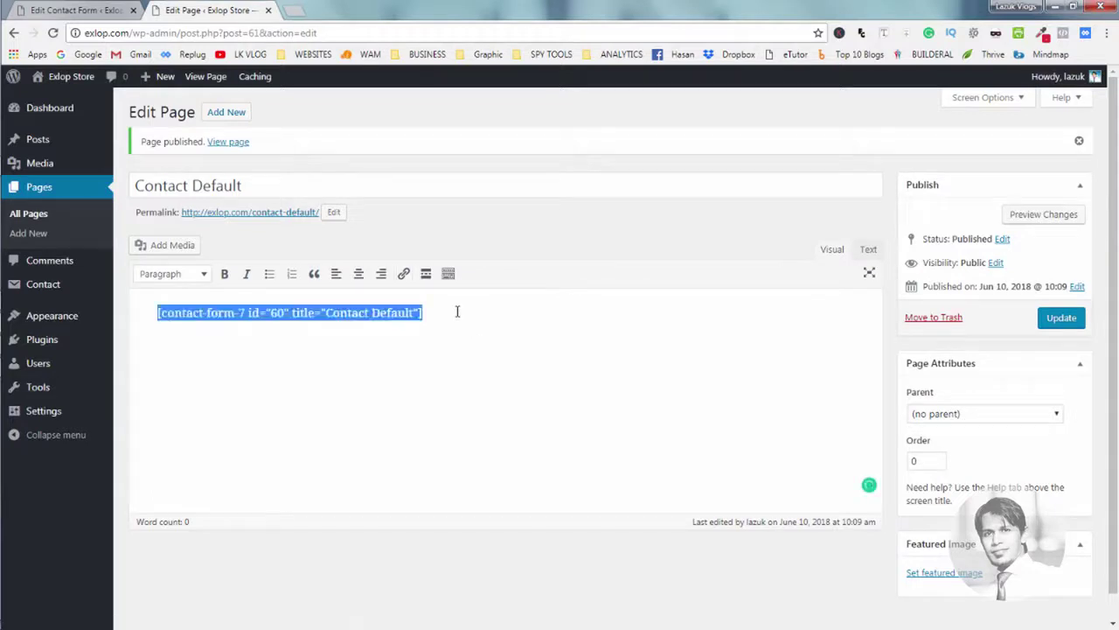
key("BackSpace")
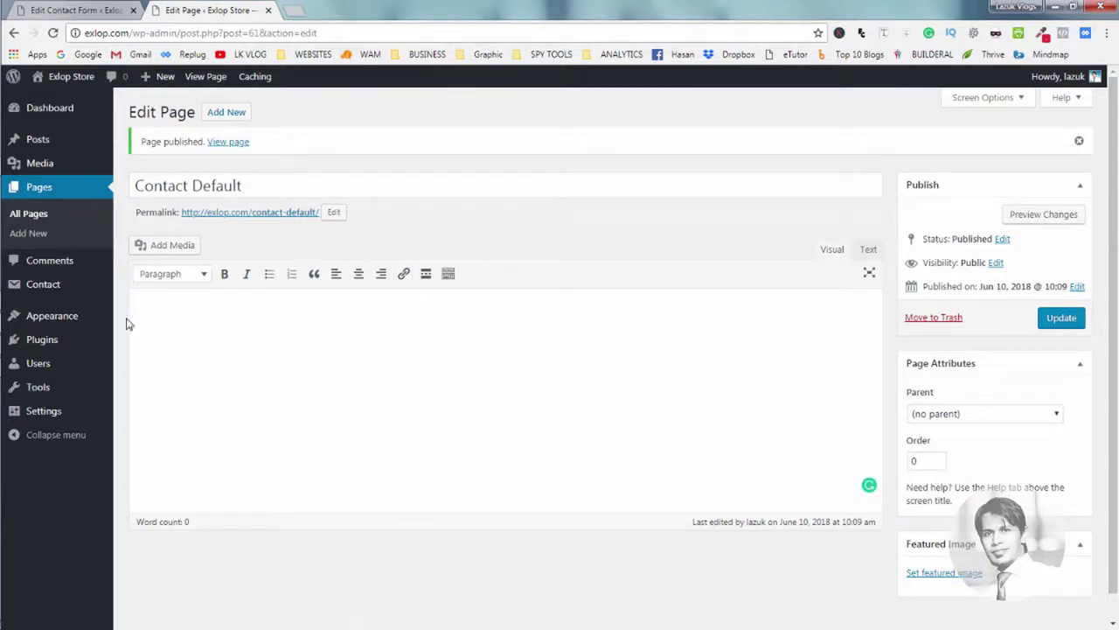
left_click(1058, 325)
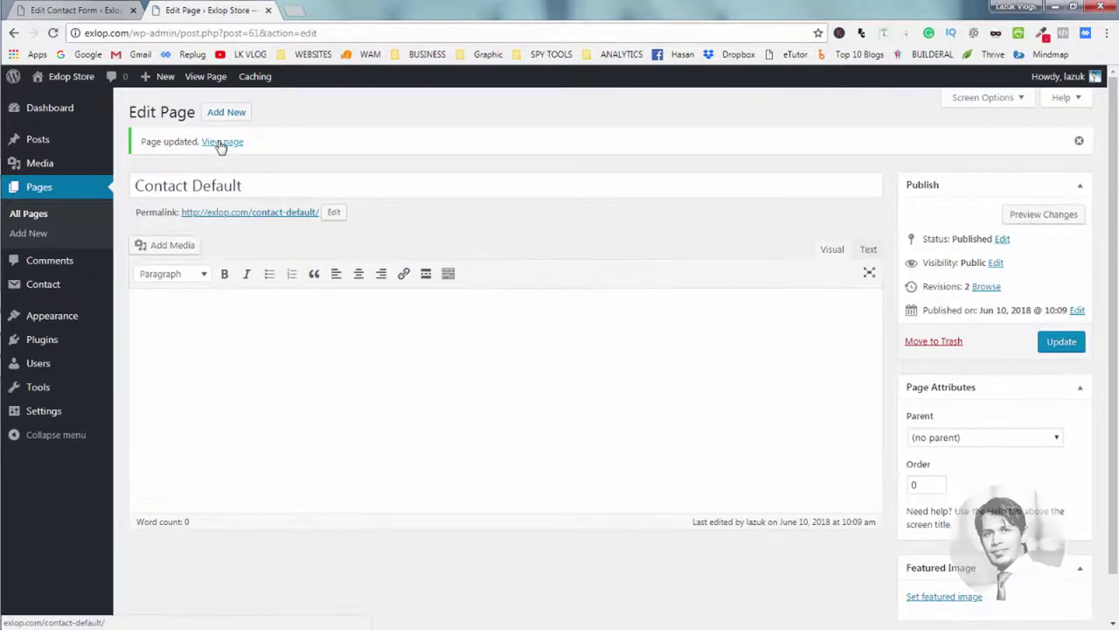
- View the published Contact Default page in a new tab
right_click(219, 142)
left_click(274, 151)
left_click(325, 10)
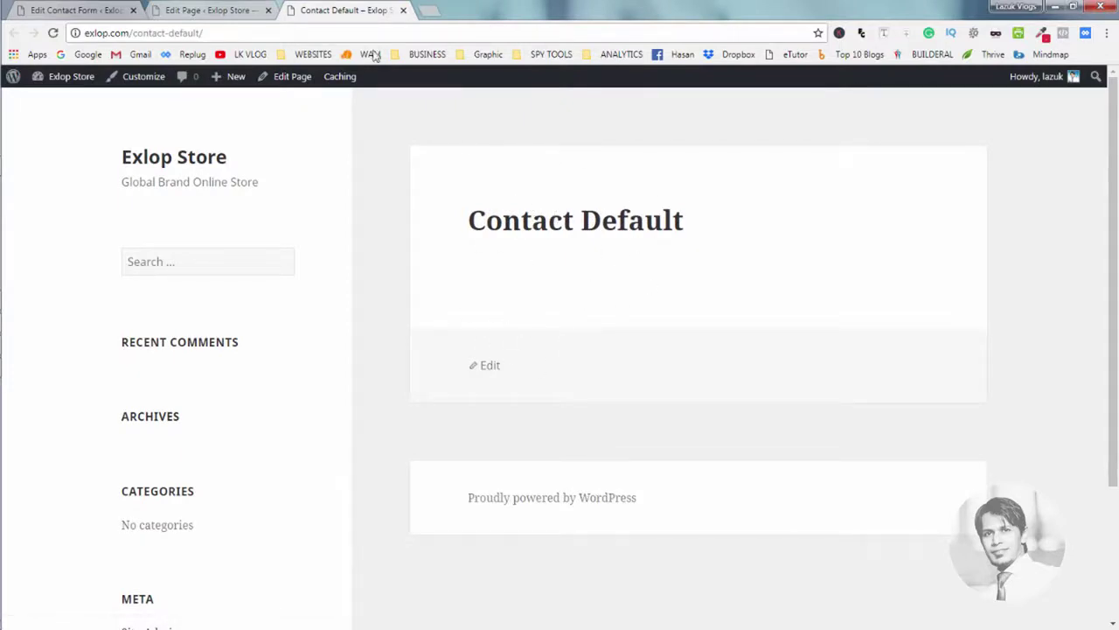
- Restore the Contact Default form shortcode in the page body and update the page
left_click(236, 7)
left_click(299, 335)
key("ctrl+v")
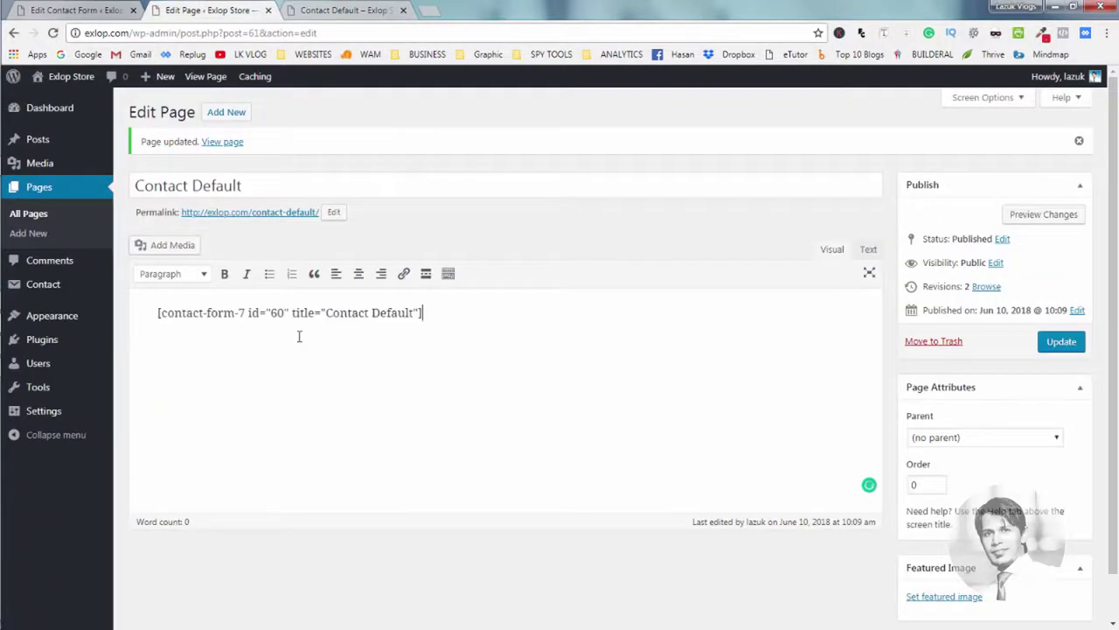
left_click(1065, 348)
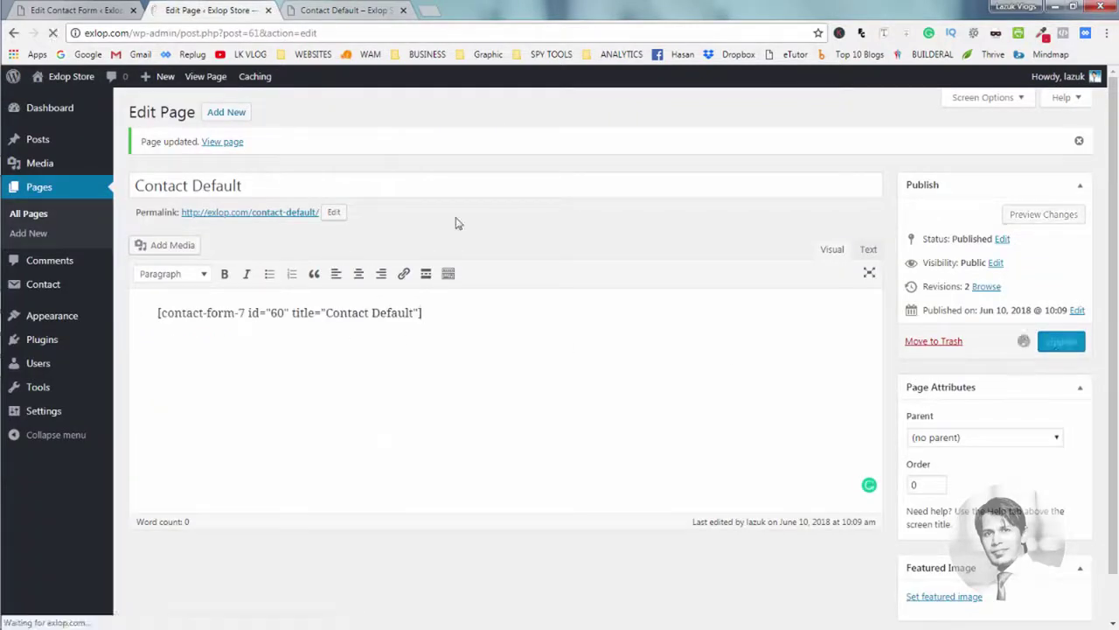
- Reload the published Contact Default page and look over its contact form
left_click(344, 14)
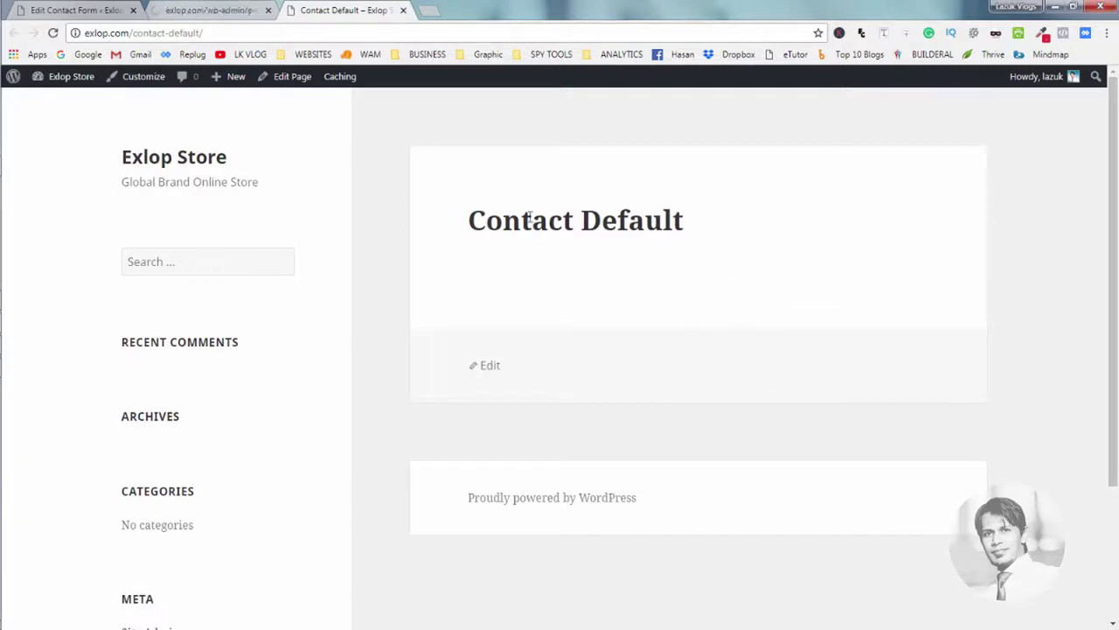
right_click(1037, 245)
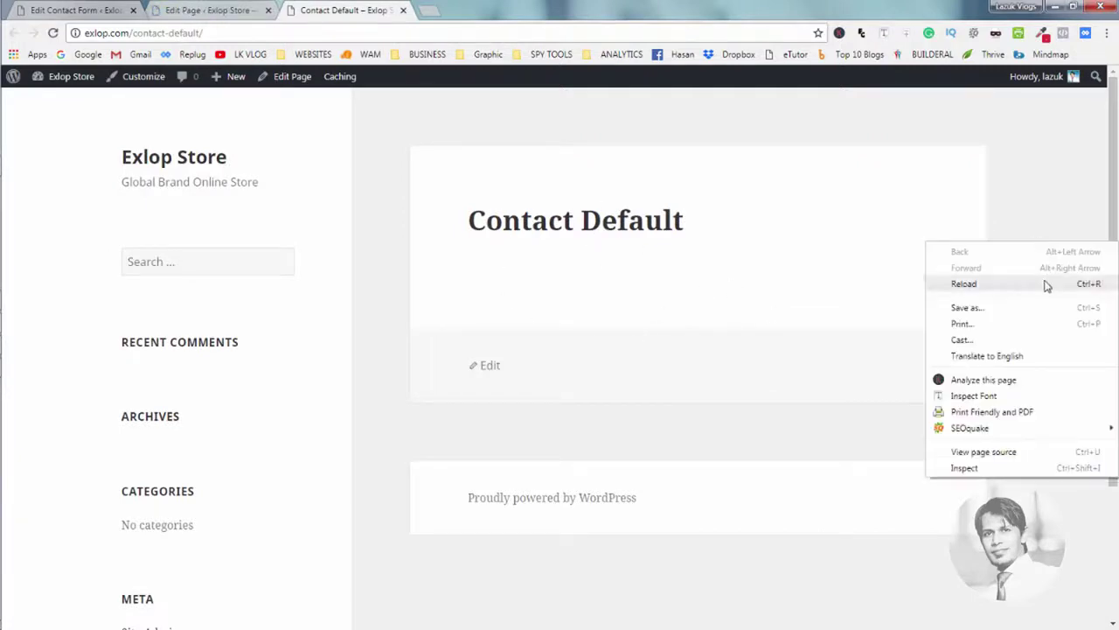
left_click(1046, 283)
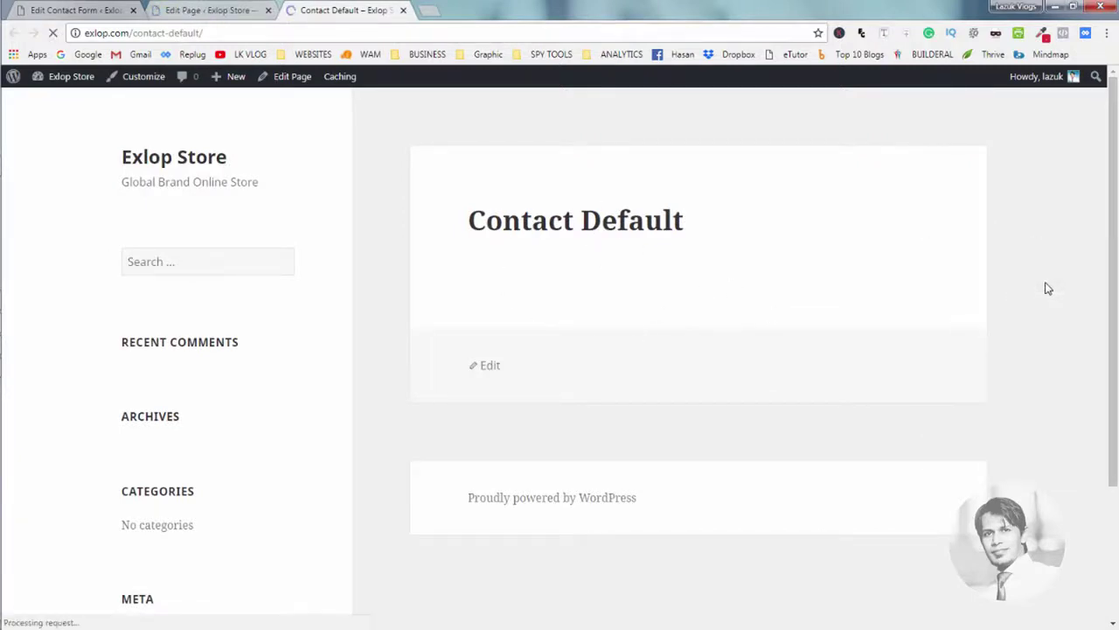
scroll(1048, 289, "down", 2)
scroll(1048, 289, "up", 2)
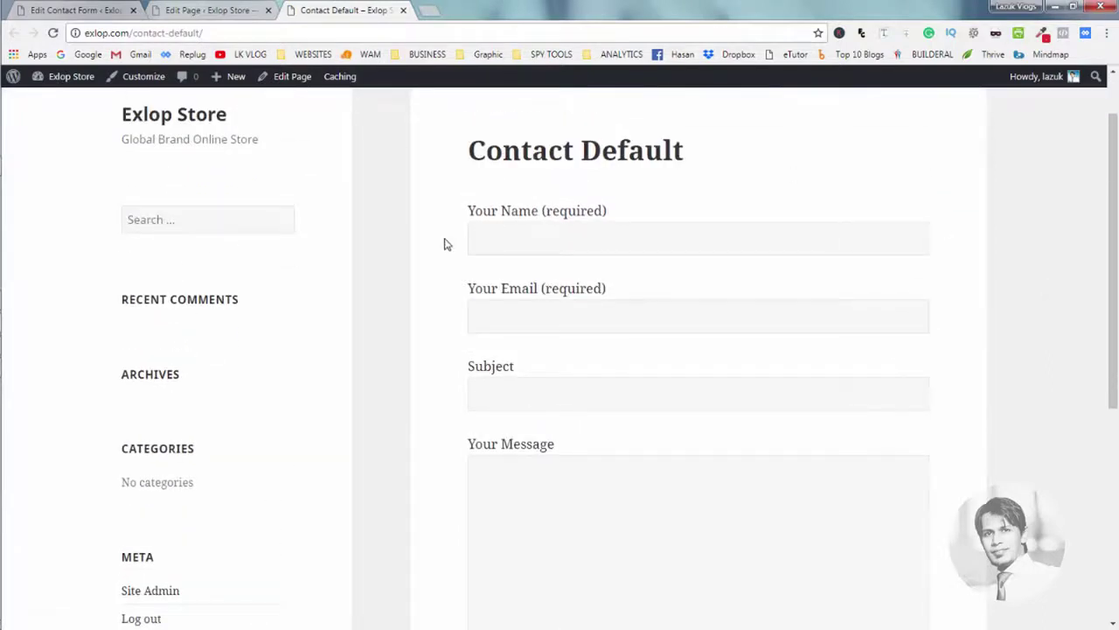
- Check the live form's name, email, subject and message fields and its Send button, and return to the page editor
scroll(446, 244, "down", 1)
left_click(512, 161)
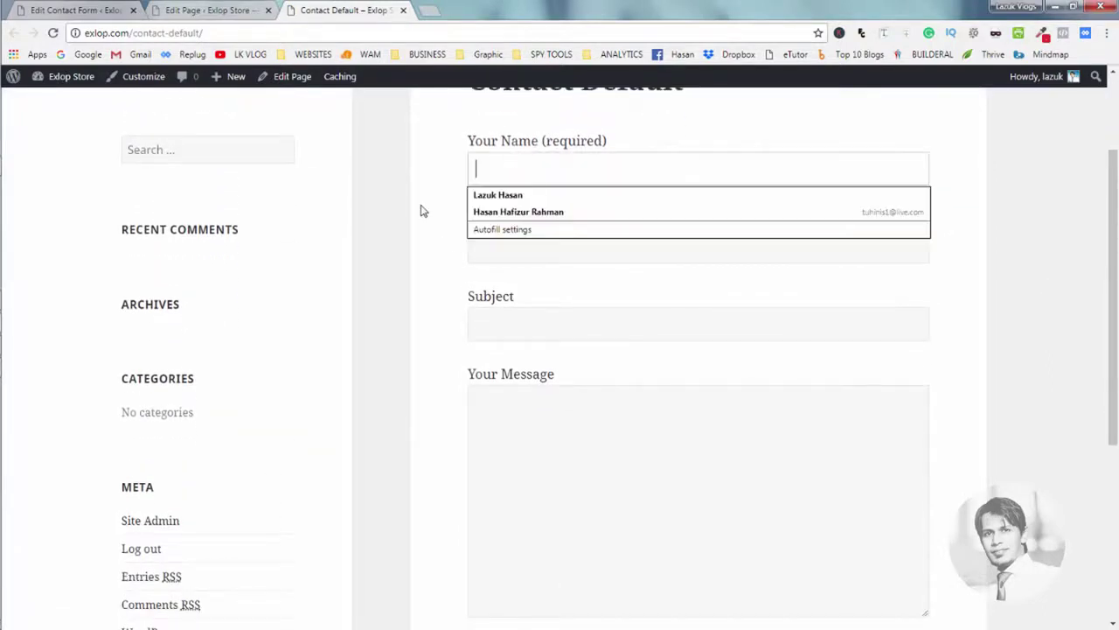
left_click(499, 248)
left_click(499, 324)
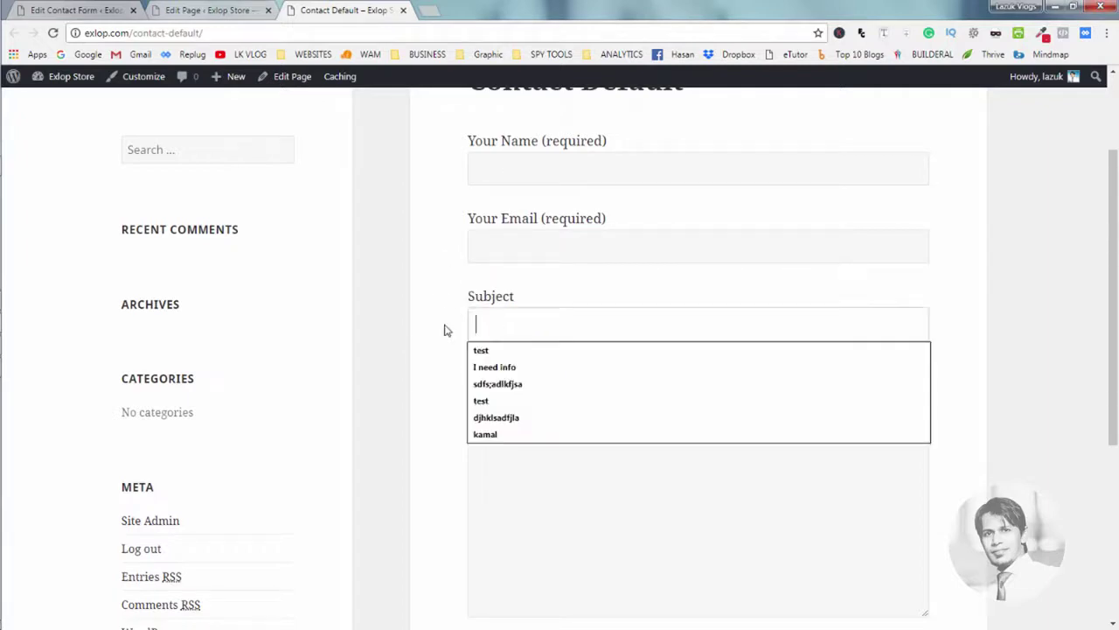
left_click(498, 391)
scroll(442, 367, "down", 2)
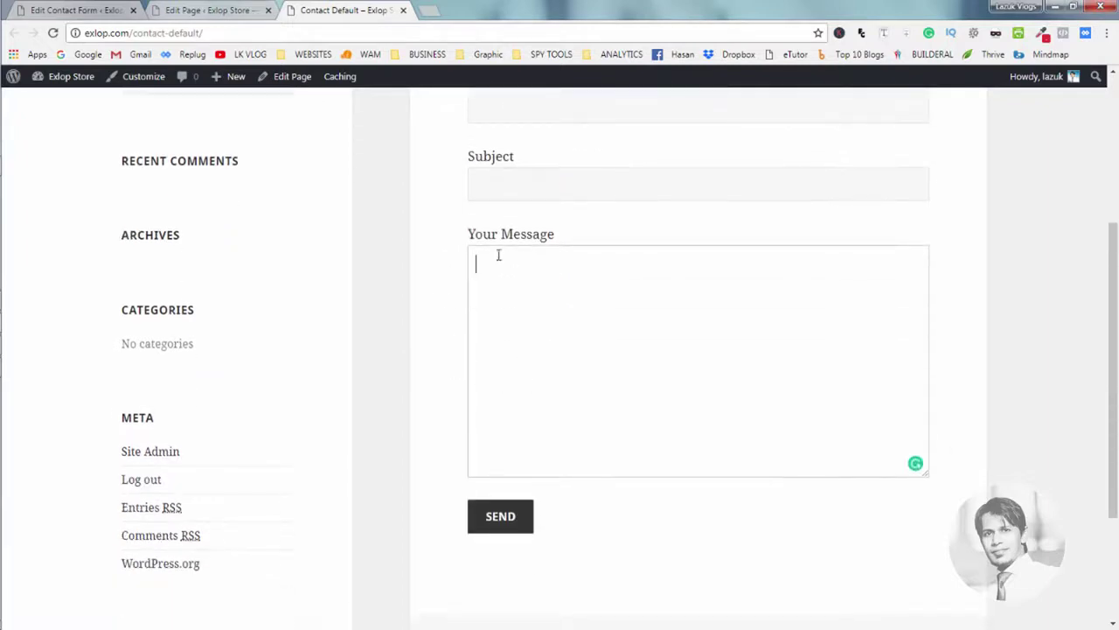
scroll(508, 367, "up", 4)
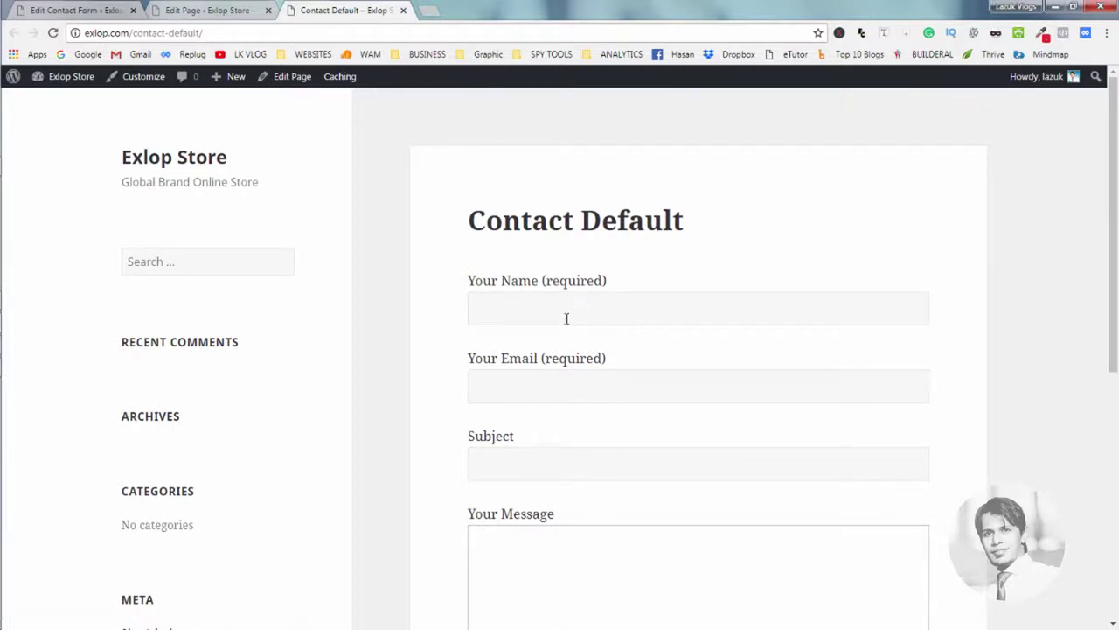
left_click(192, 10)
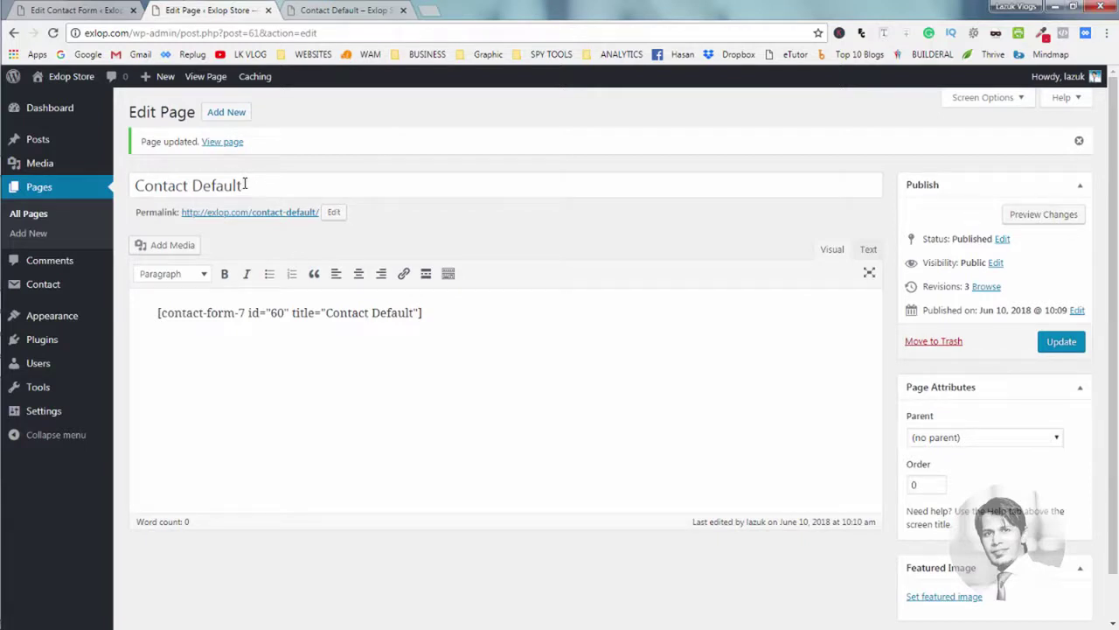
- Compare the live Contact Default form with its template and examine the Your Email label on the published page
left_click(367, 10)
scroll(525, 341, "down", 1)
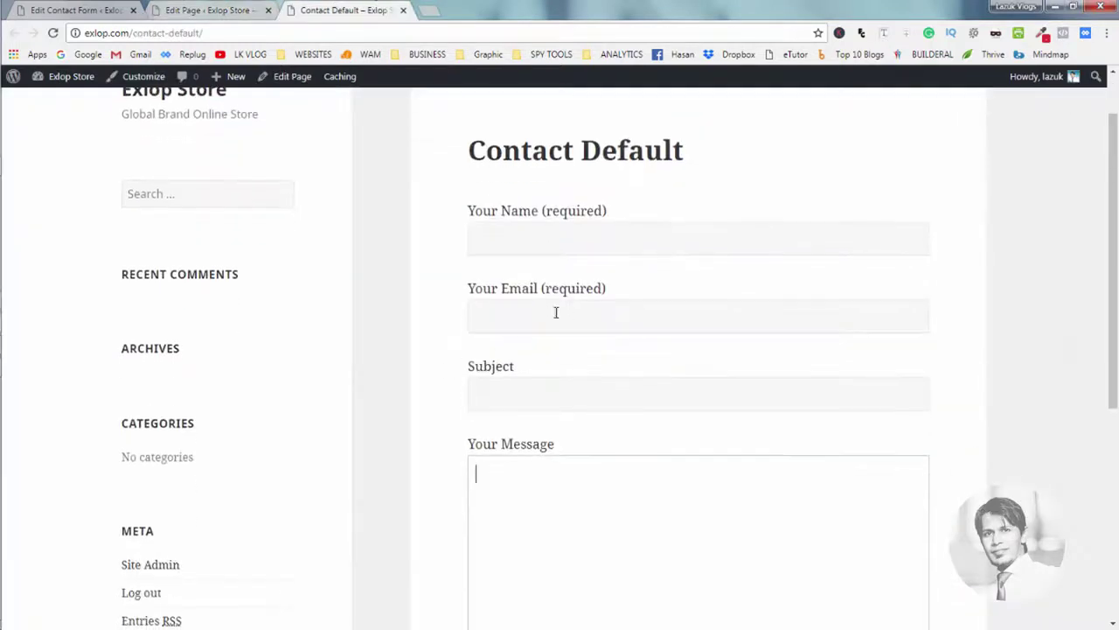
left_click(76, 8)
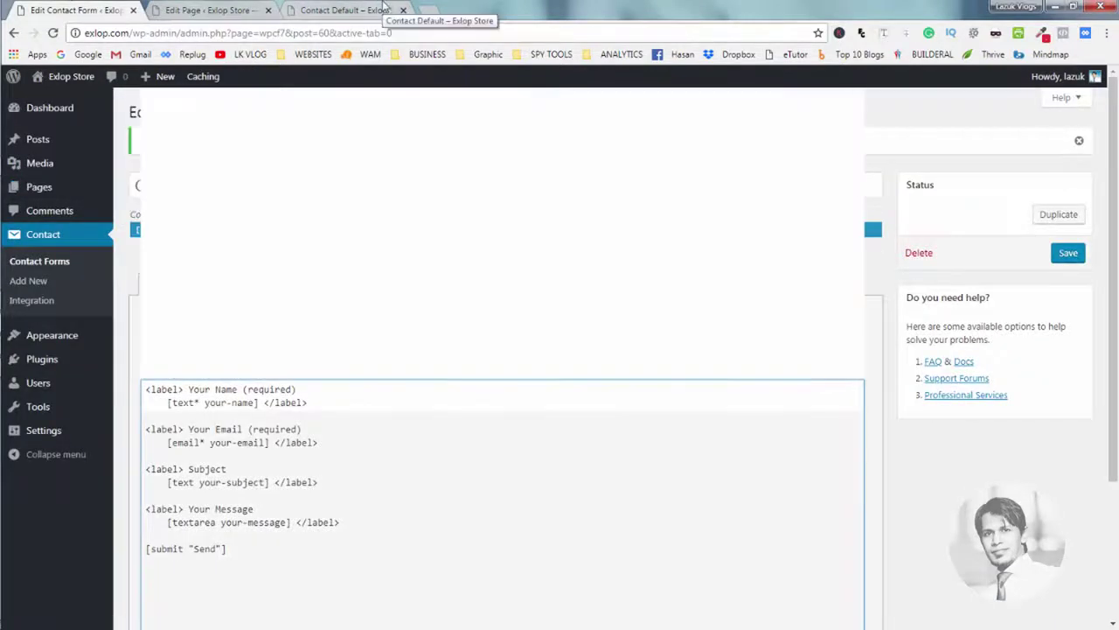
left_click(368, 10)
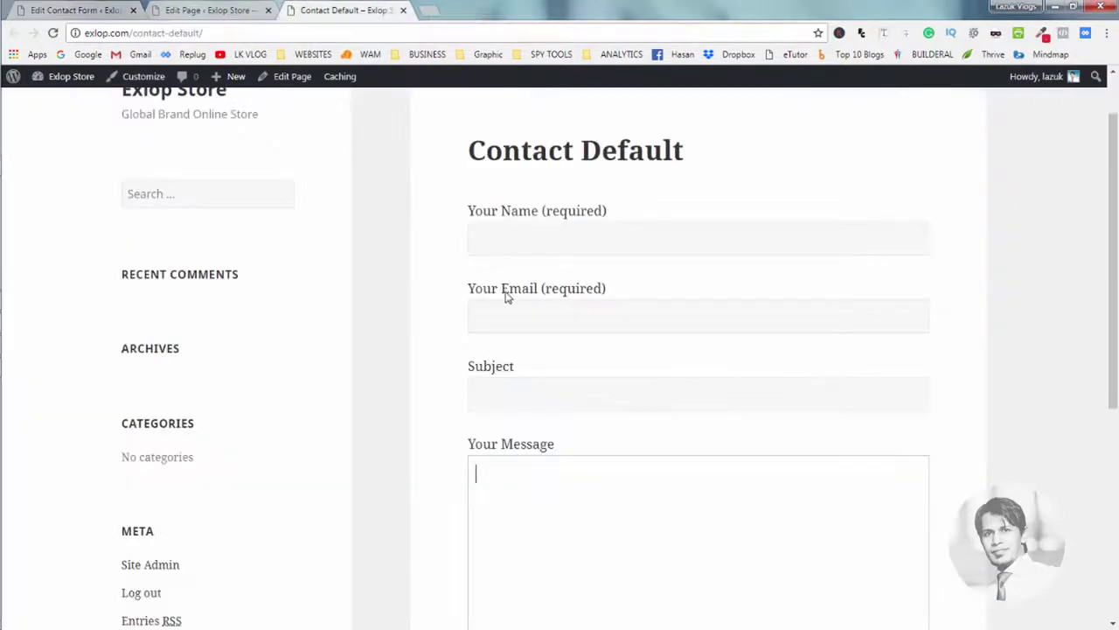
scroll(494, 297, "down", 1)
scroll(489, 297, "up", 1)
left_click_drag(470, 290, 611, 298)
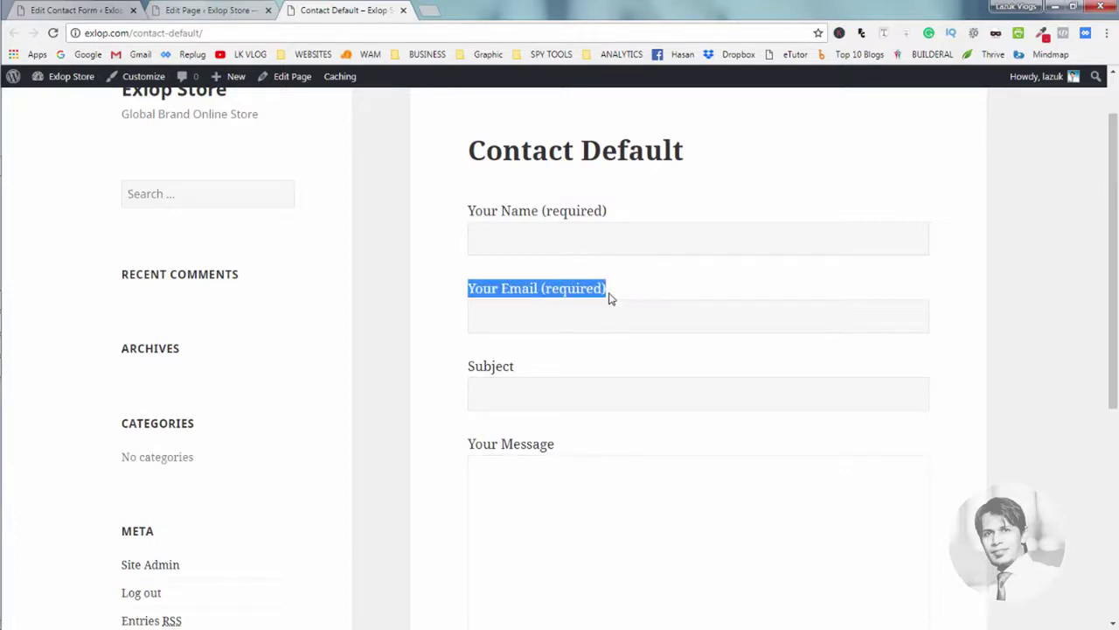
left_click(548, 366)
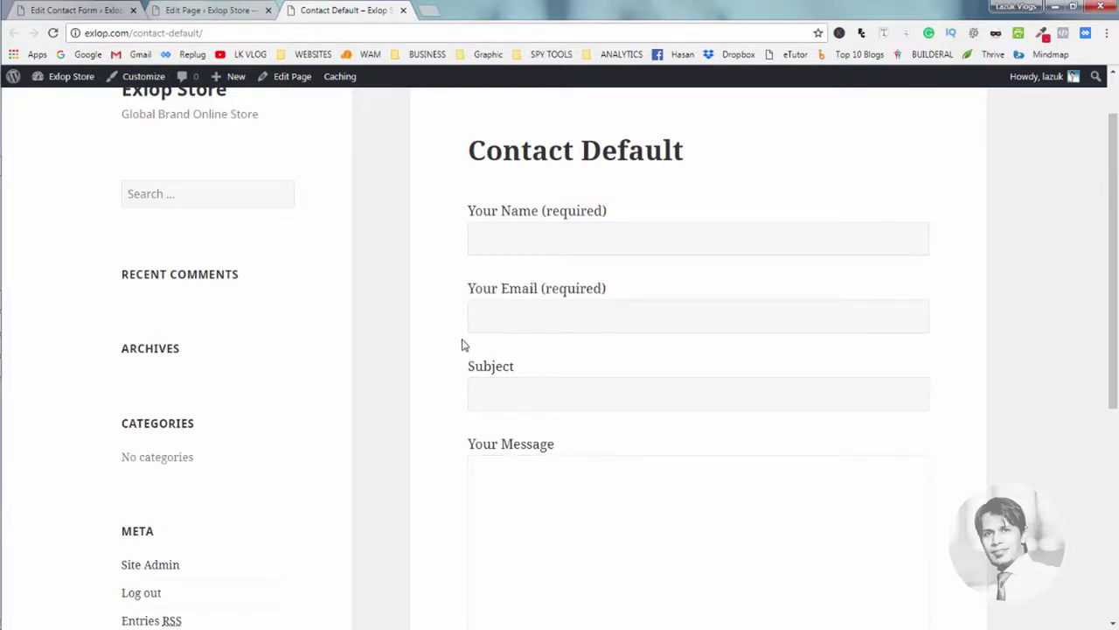
- Examine the form template's label code and match it to the Your Name label on the live page
left_click(70, 10)
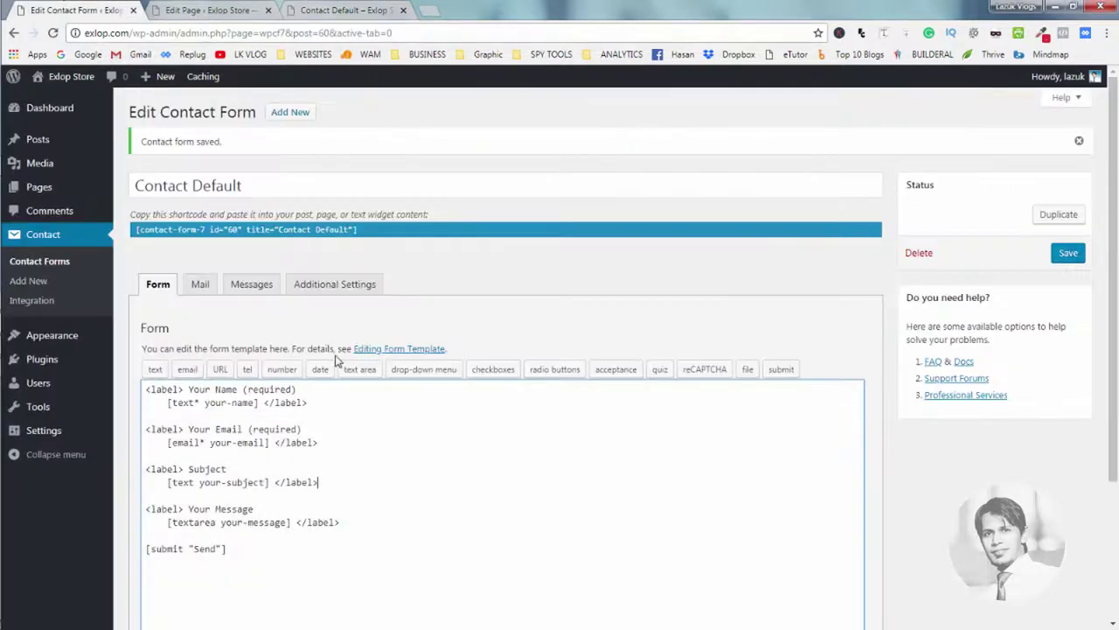
scroll(339, 368, "down", 1)
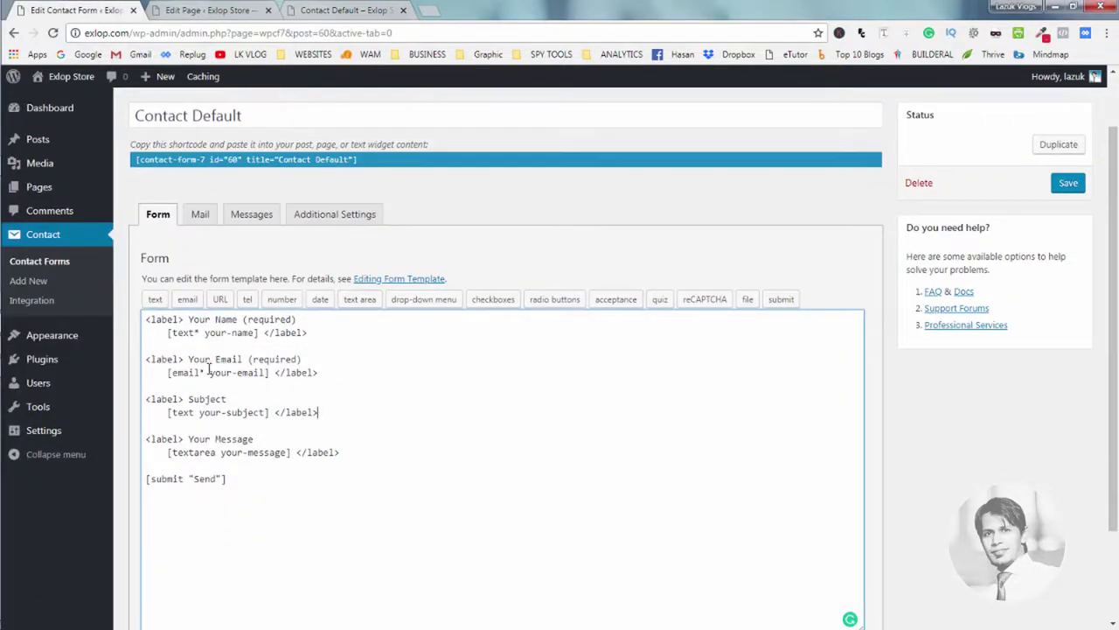
scroll(267, 350, "down", 1)
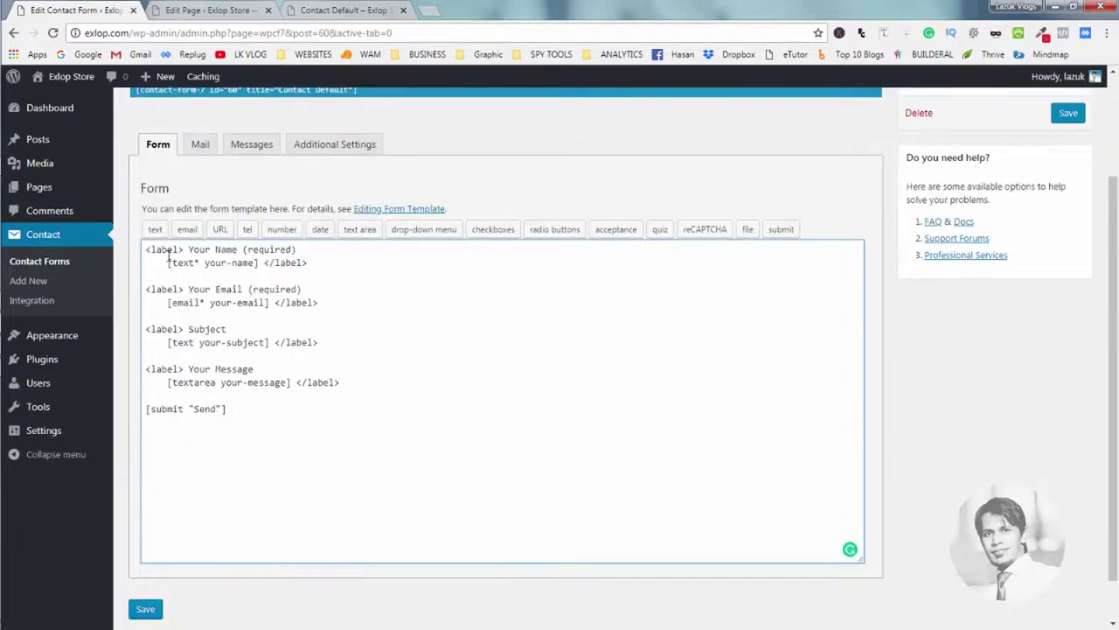
mouse_move(146, 249)
left_mouse_down()
mouse_move(244, 424)
mouse_move(142, 249)
left_mouse_up()
left_click(244, 423)
left_click(291, 300)
left_click(325, 9)
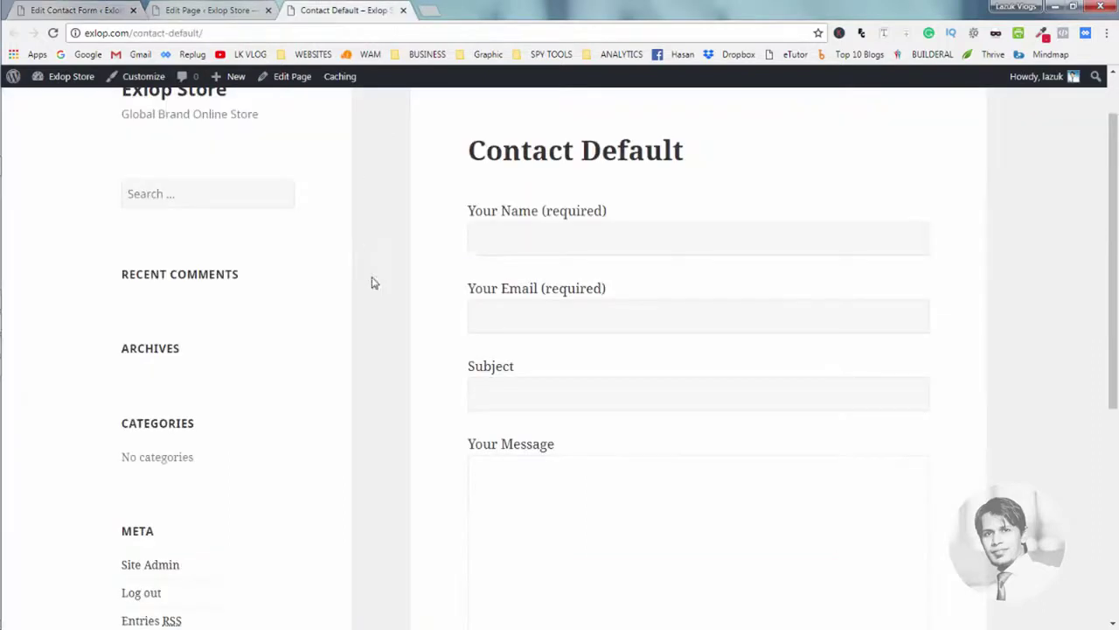
left_click_drag(468, 211, 607, 218)
- Match the template's Your Name label line and its [text* your-name] tag to the live form's name field
left_click(75, 9)
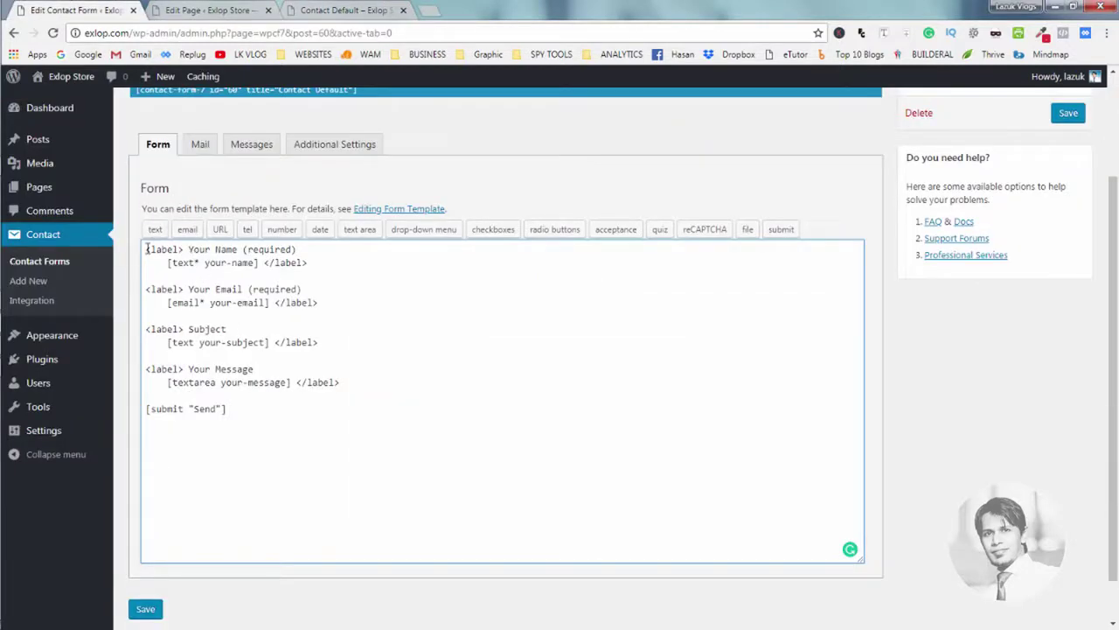
left_click_drag(147, 249, 297, 249)
left_click(297, 249)
left_click(300, 10)
left_click(479, 243)
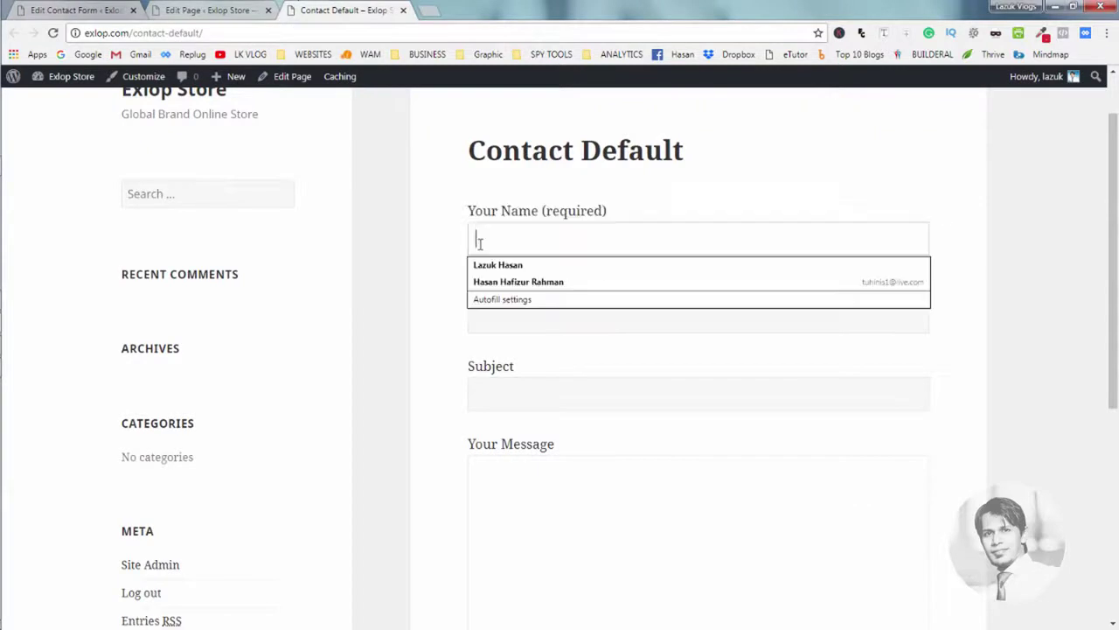
left_click(546, 249)
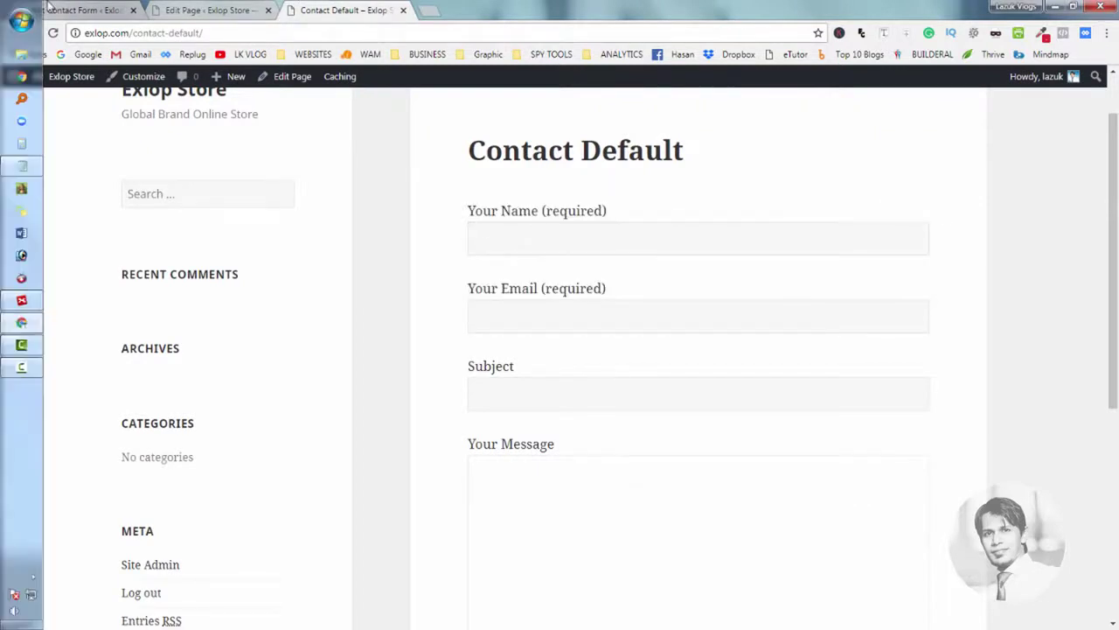
left_click(75, 9)
left_click_drag(166, 264, 316, 261)
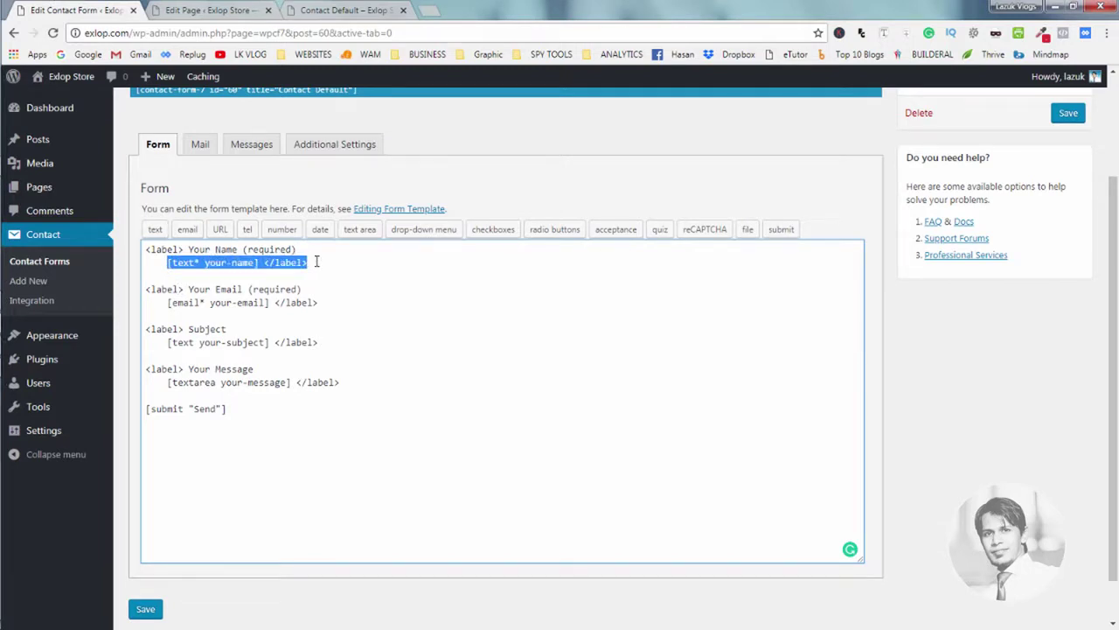
left_click(323, 265)
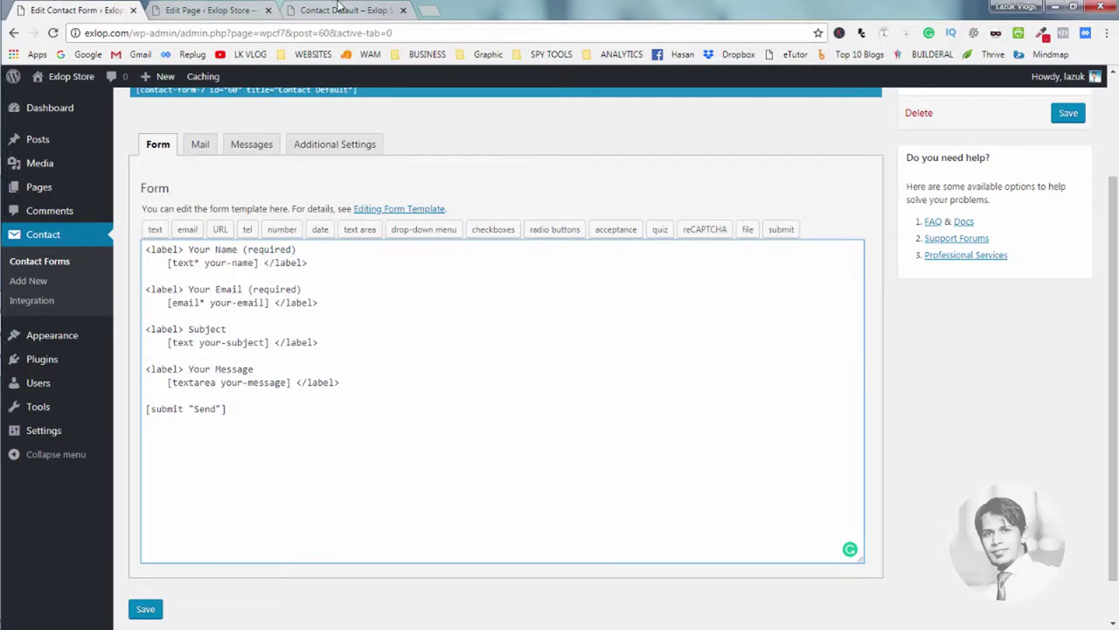
left_click(339, 10)
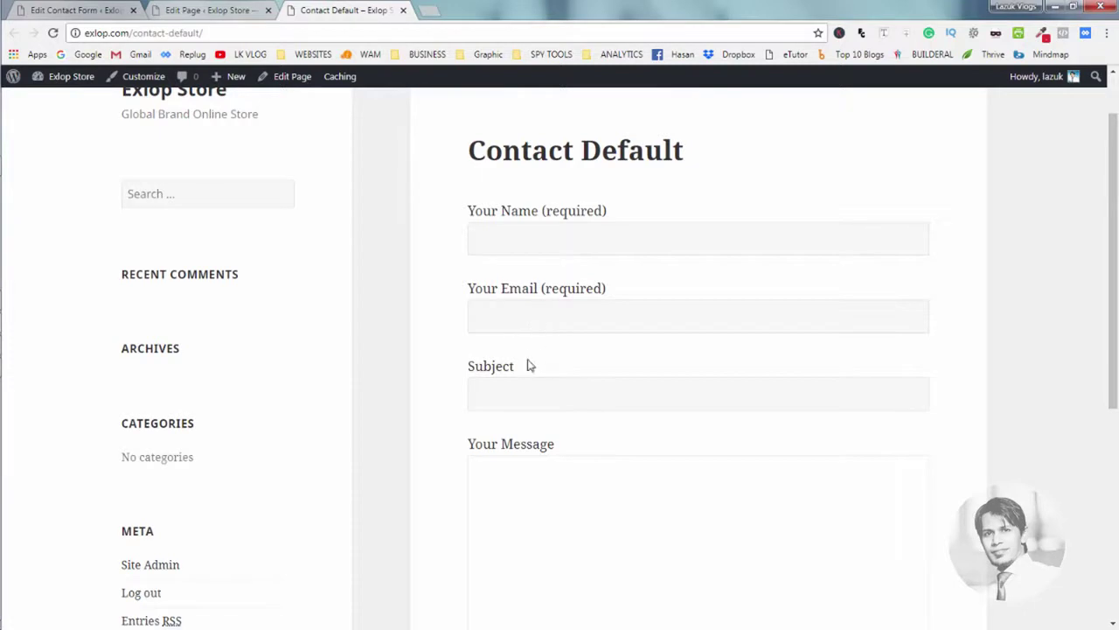
- Duplicate the Your Email label block in the form template, placing the copy directly above the Subject block
left_click(105, 9)
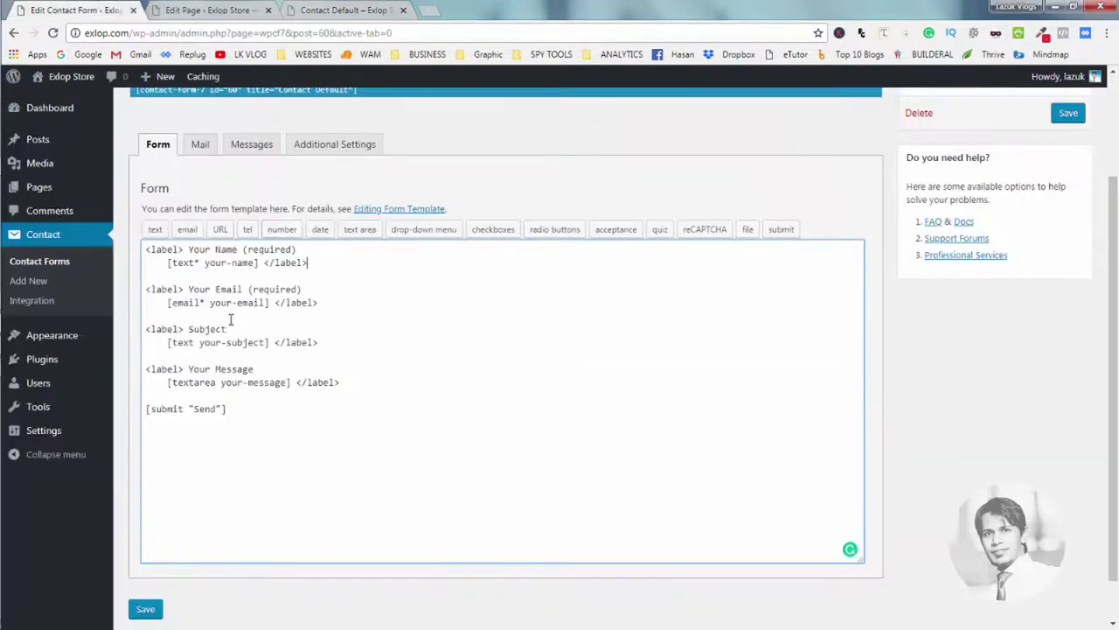
left_click_drag(331, 303, 140, 294)
key("ctrl+c")
left_click(336, 303)
key("Return")
key("Return")
key("ctrl+v")
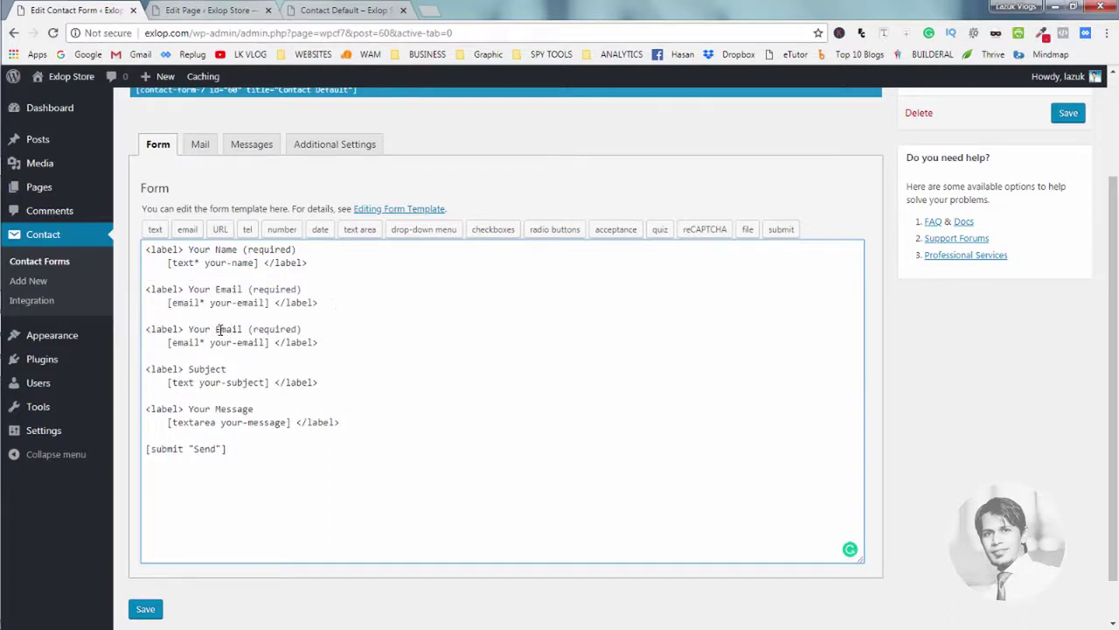
- Relabel the copied block as Your Mobile (required) and remove its [email* your-email] tag
left_click_drag(216, 329, 242, 331)
type("Mobile")
left_click_drag(168, 344, 271, 346)
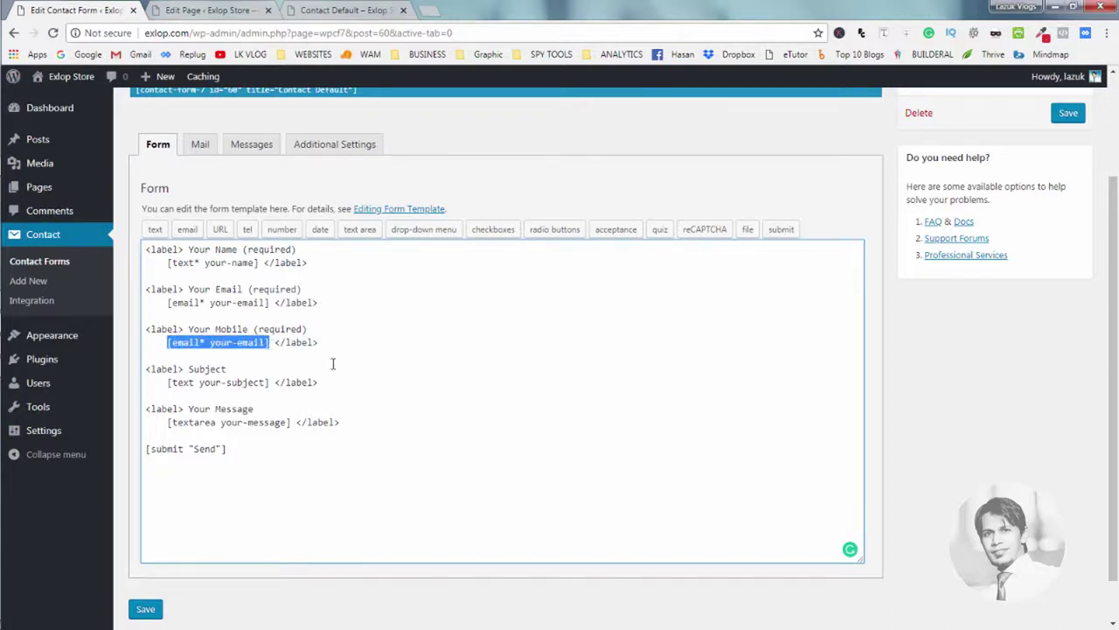
key("BackSpace")
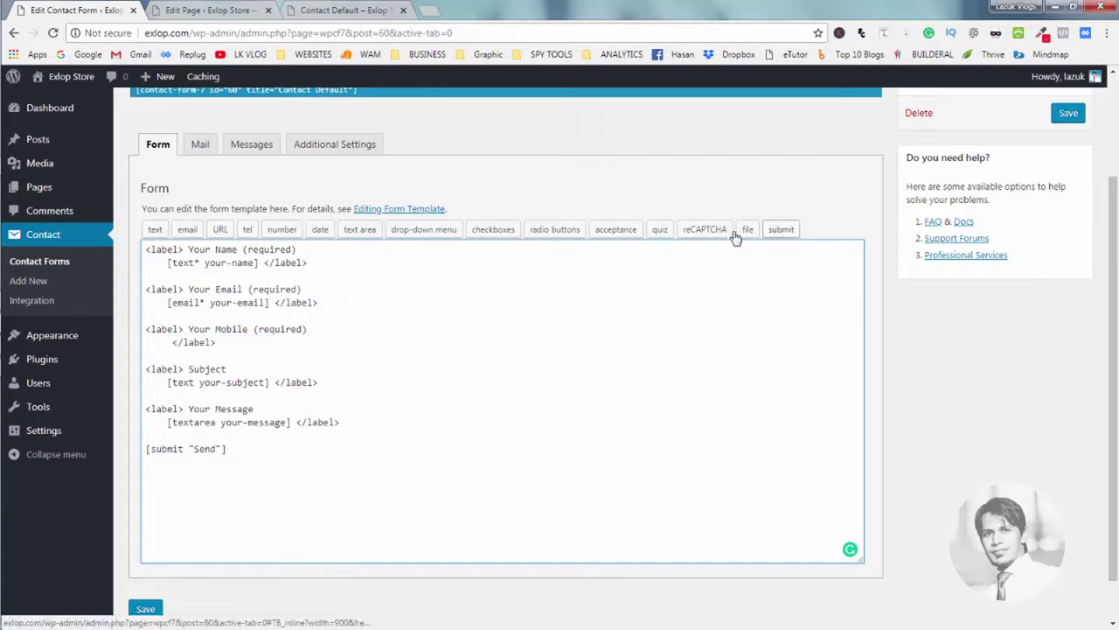
- Start a telephone form-tag for the Your Mobile block and name it tel
left_click(250, 232)
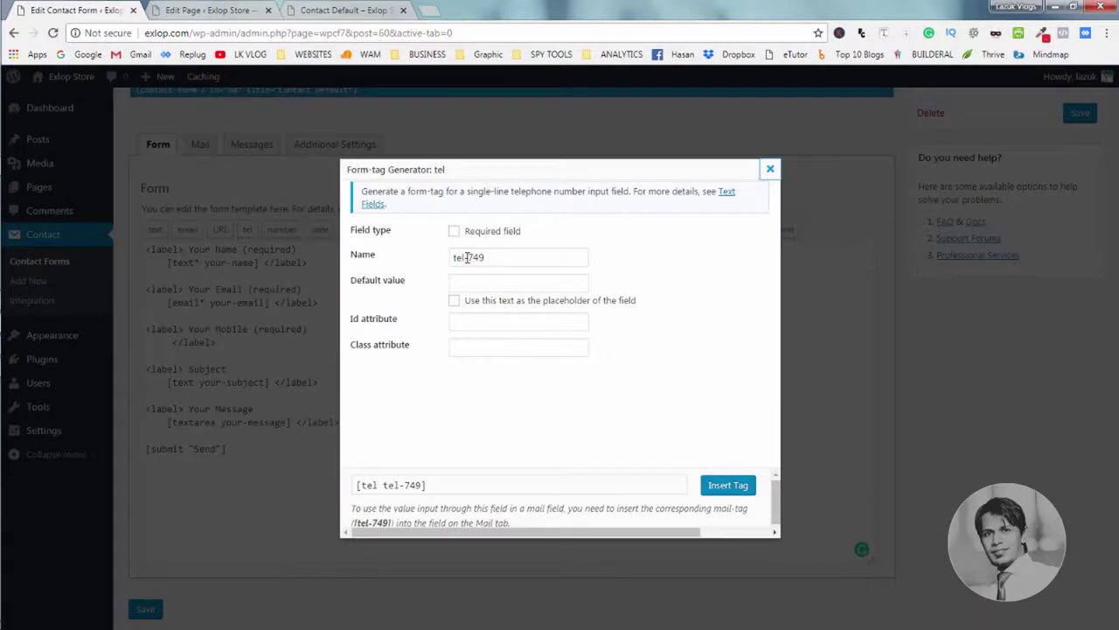
left_click_drag(464, 257, 516, 260)
type("tel")
- Submit the live Contact Default form with empty fields to check its required-field validation
key("ctrl+3")
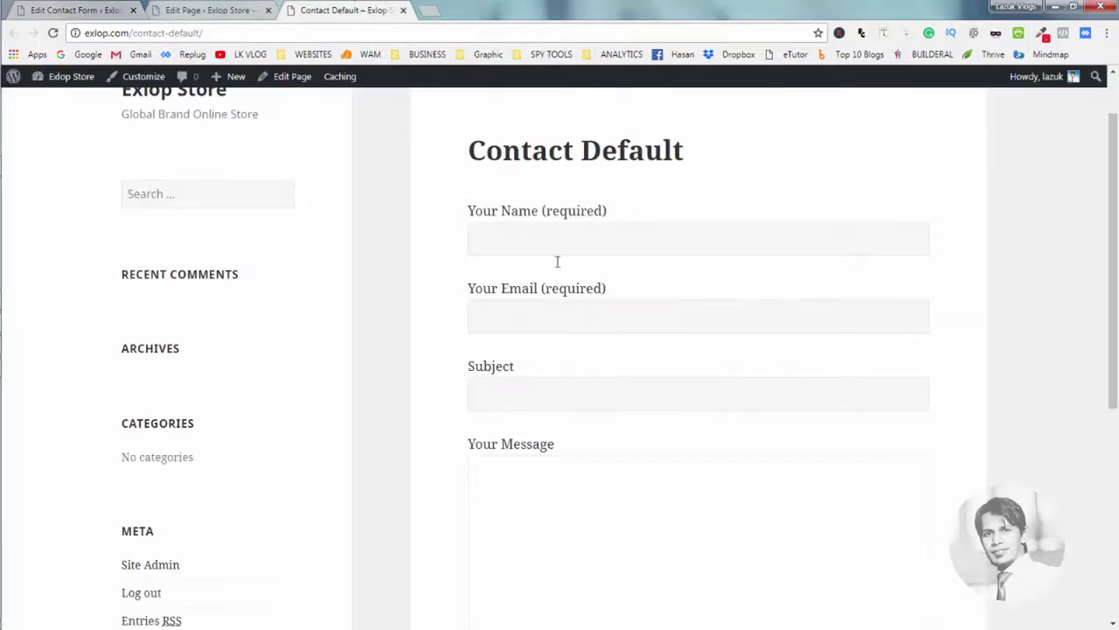
left_click(512, 232)
left_click(449, 222)
left_click(542, 491)
scroll(543, 490, "down", 3)
left_click(516, 519)
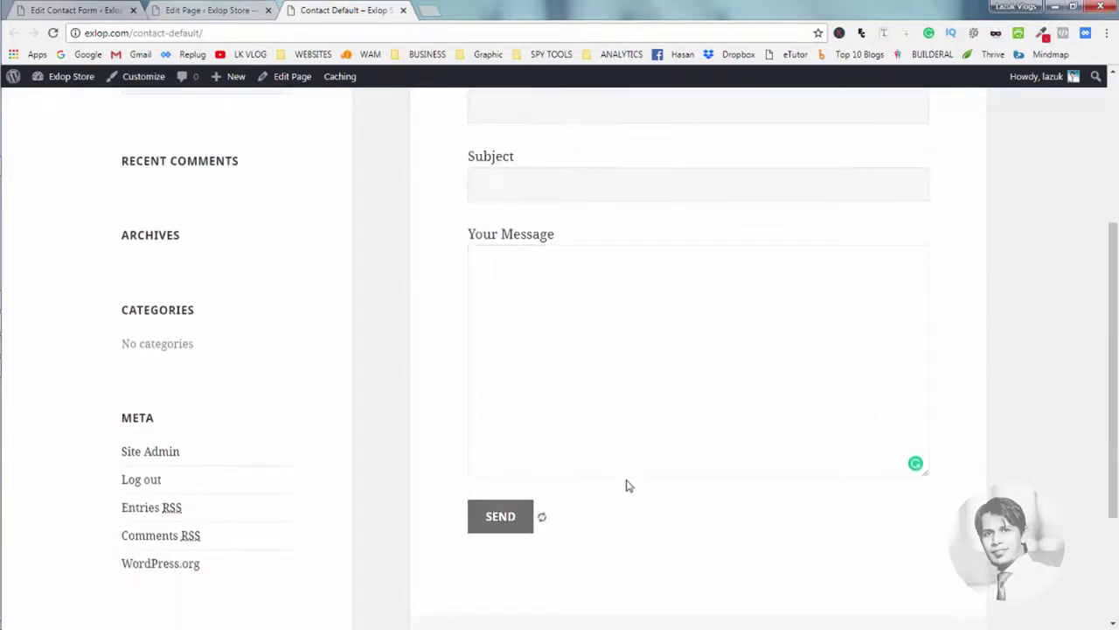
scroll(612, 411, "up", 4)
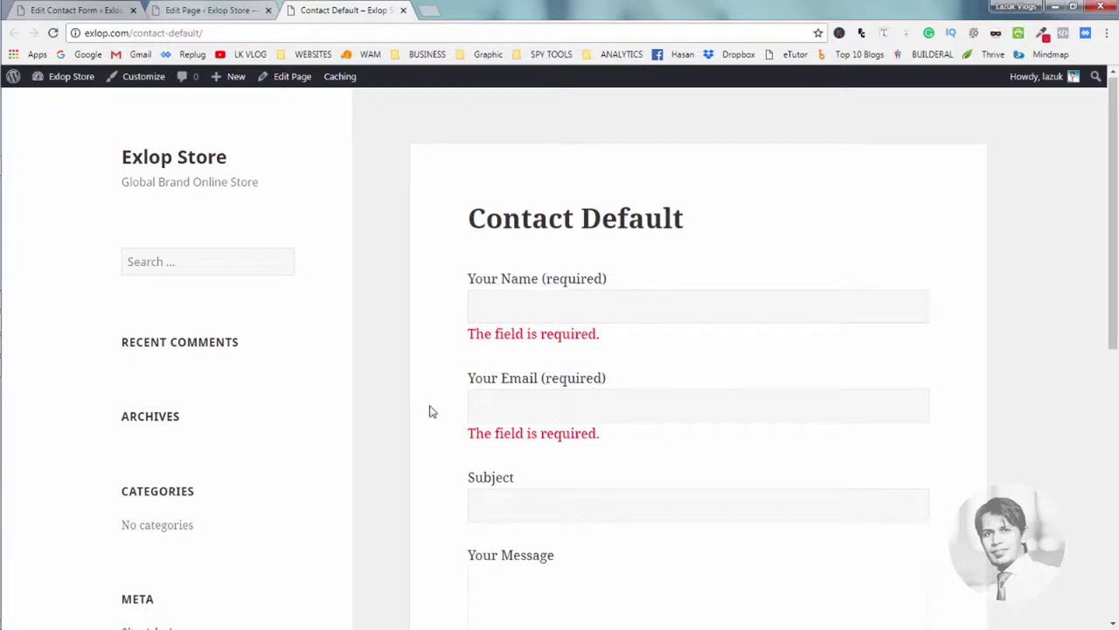
scroll(429, 406, "down", 1)
- Make the telephone tag a required field with default value 880 and insert it into the Your Mobile block
left_click(96, 9)
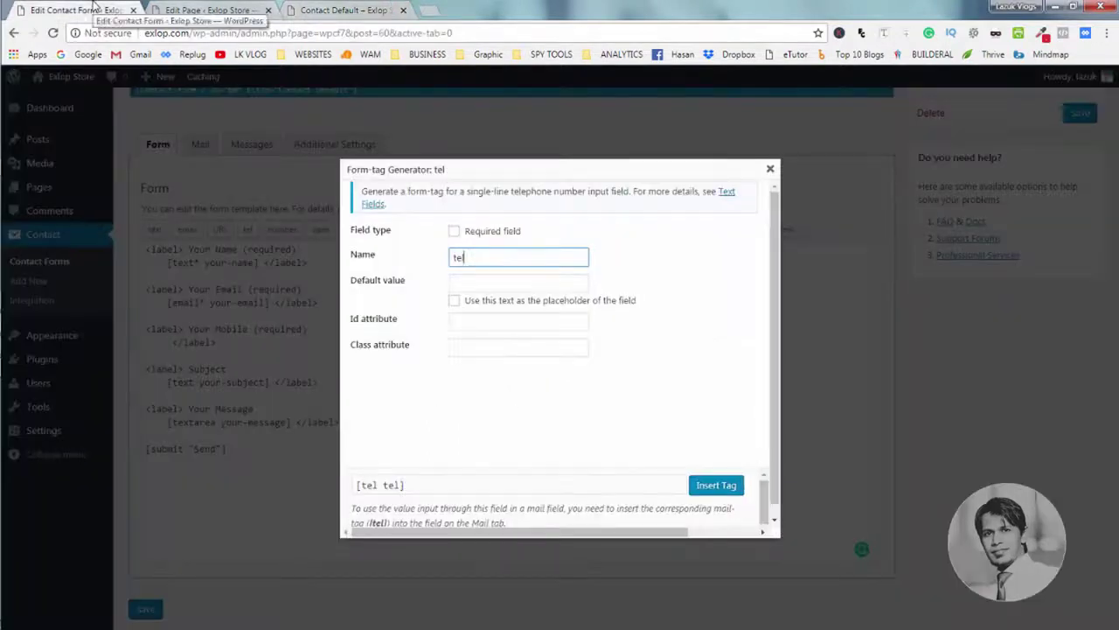
left_click(454, 231)
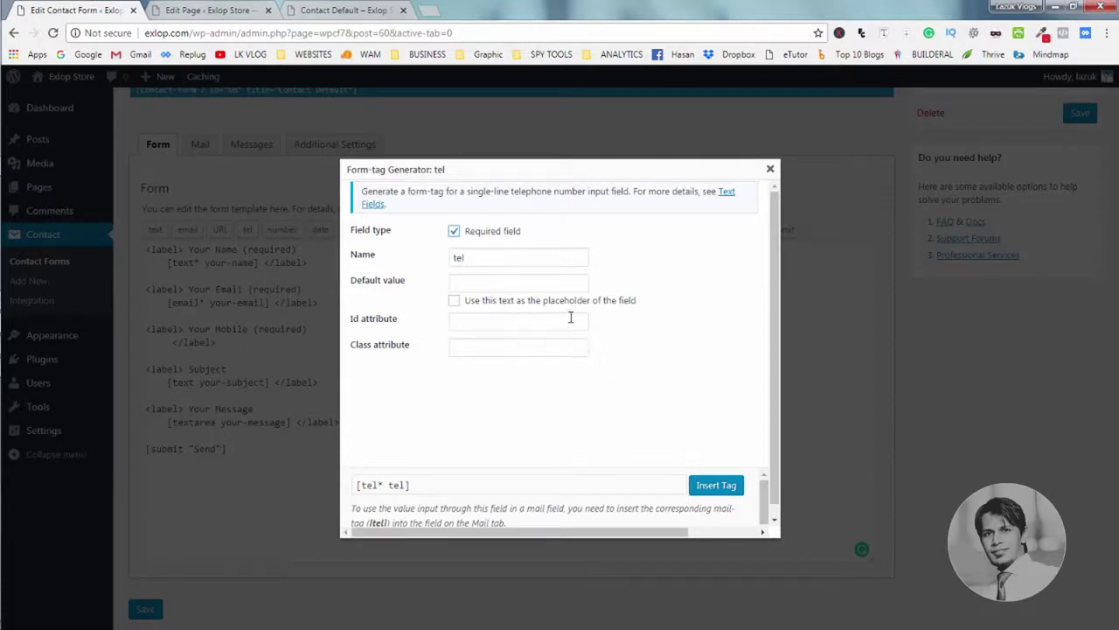
left_click(509, 283)
type("880")
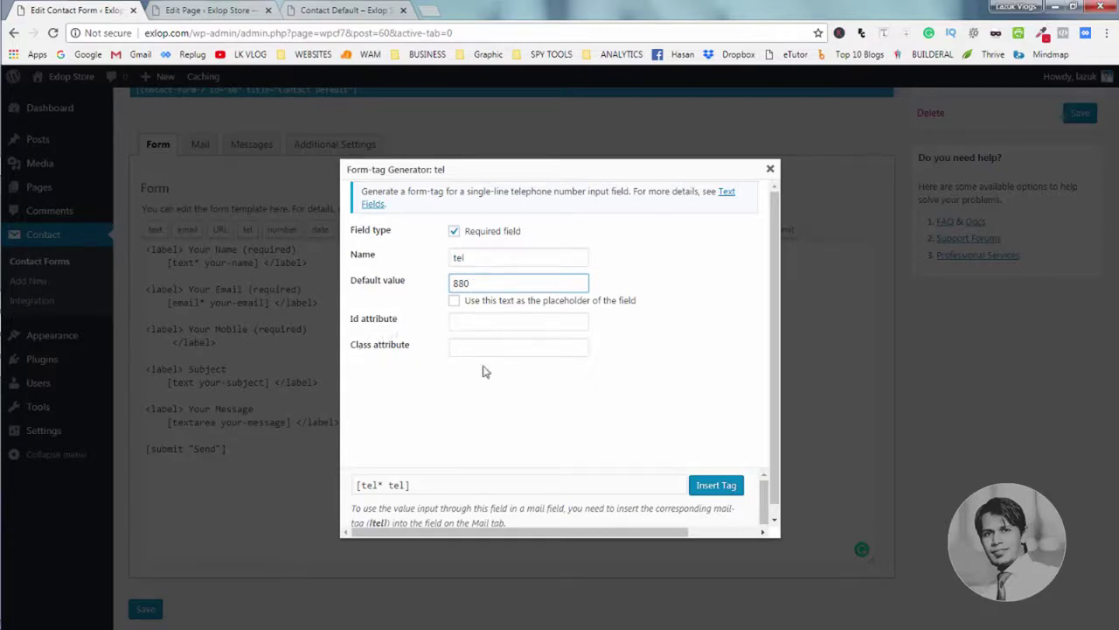
scroll(418, 343, "down", 1)
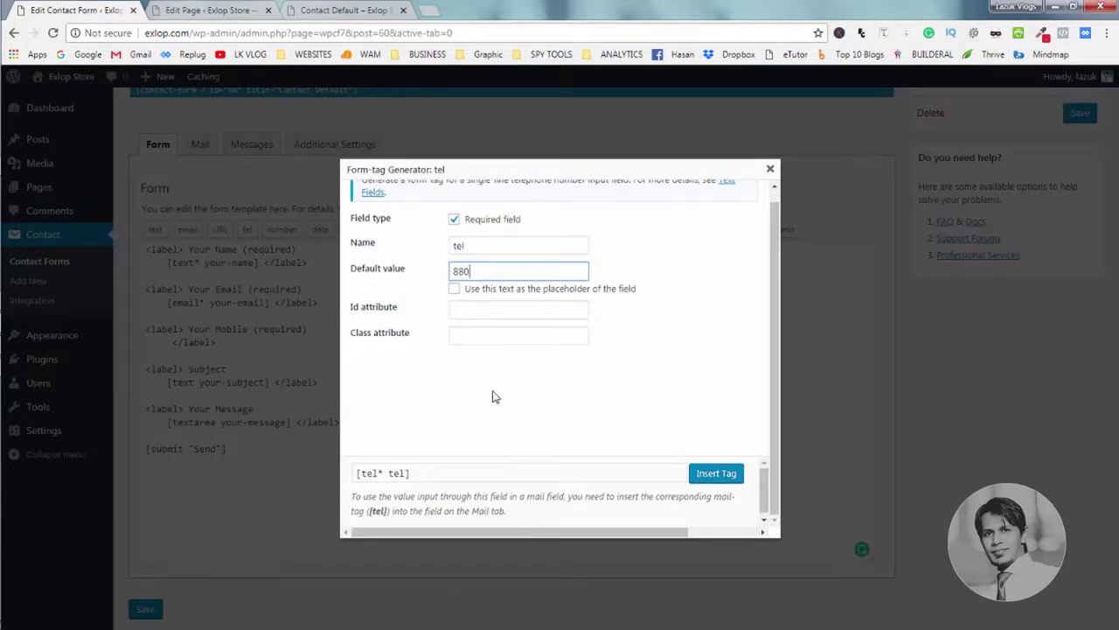
scroll(524, 406, "up", 1)
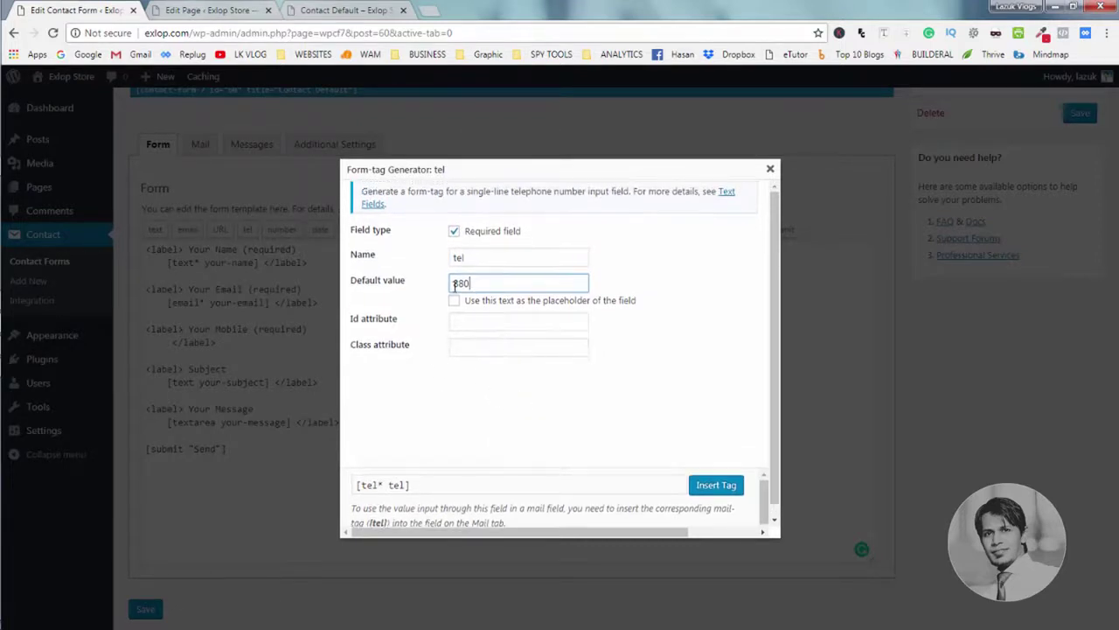
left_click(713, 484)
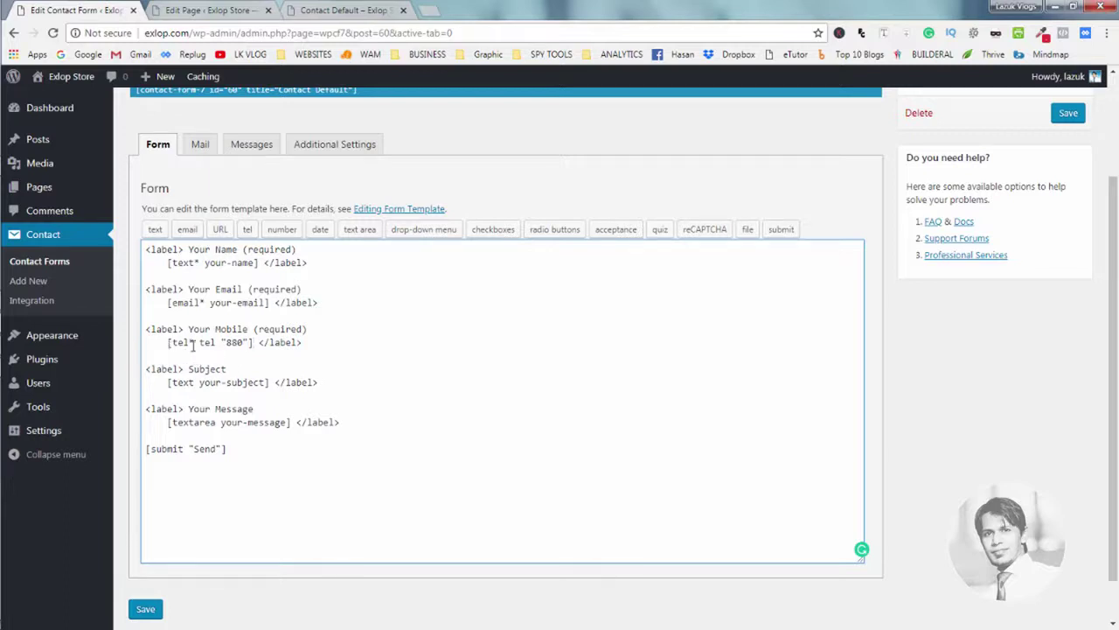
- Save the contact form and reload the published Contact Default page
left_click(146, 608)
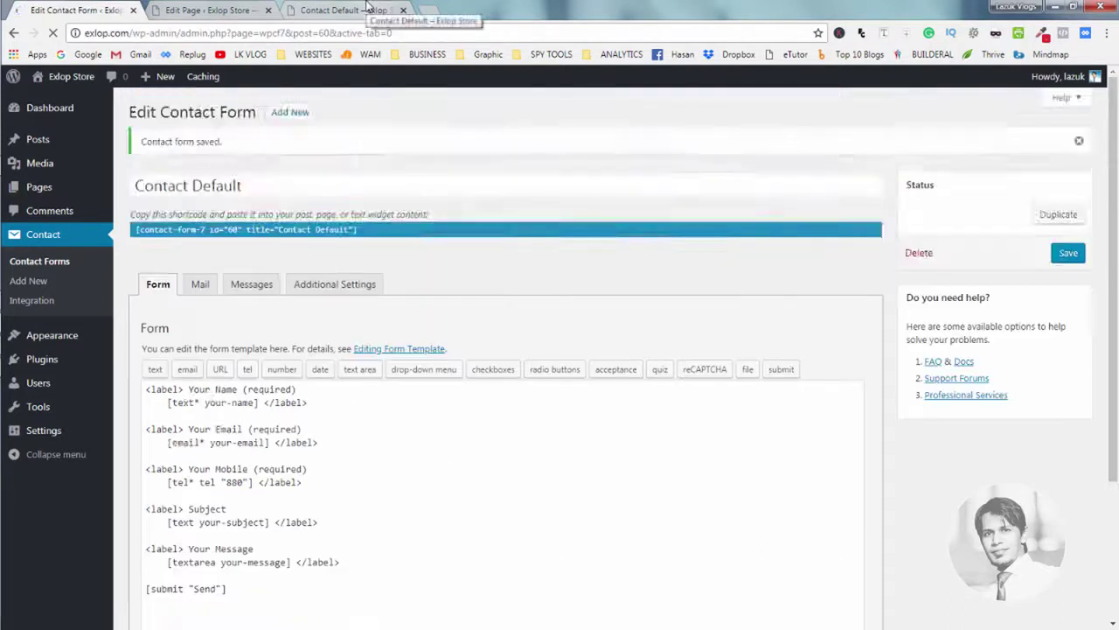
left_click(352, 7)
left_click(260, 5)
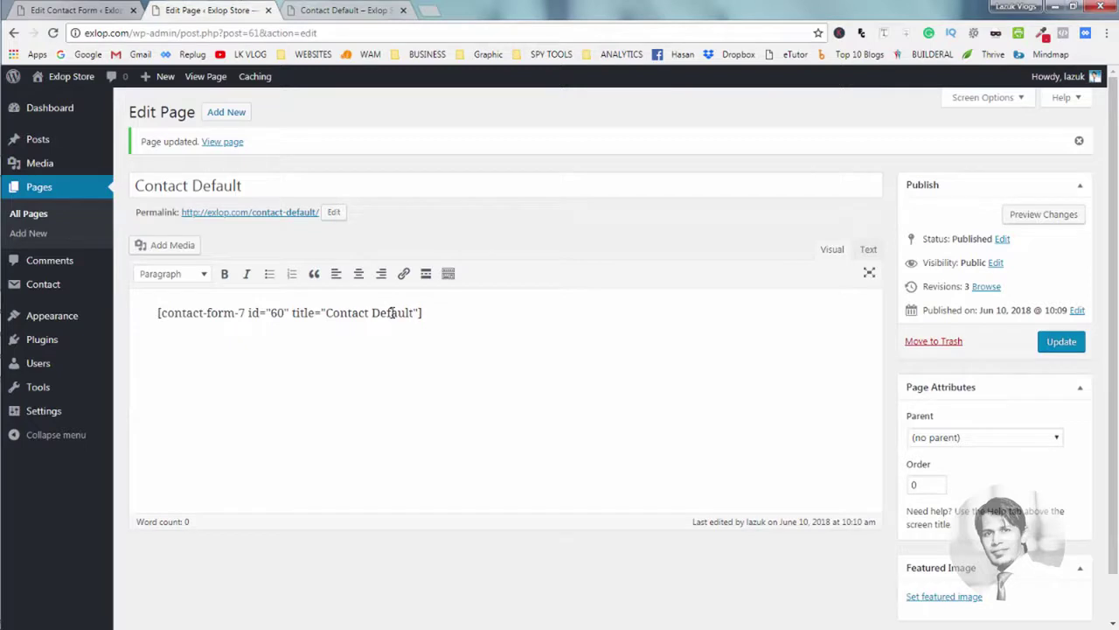
left_click(389, 7)
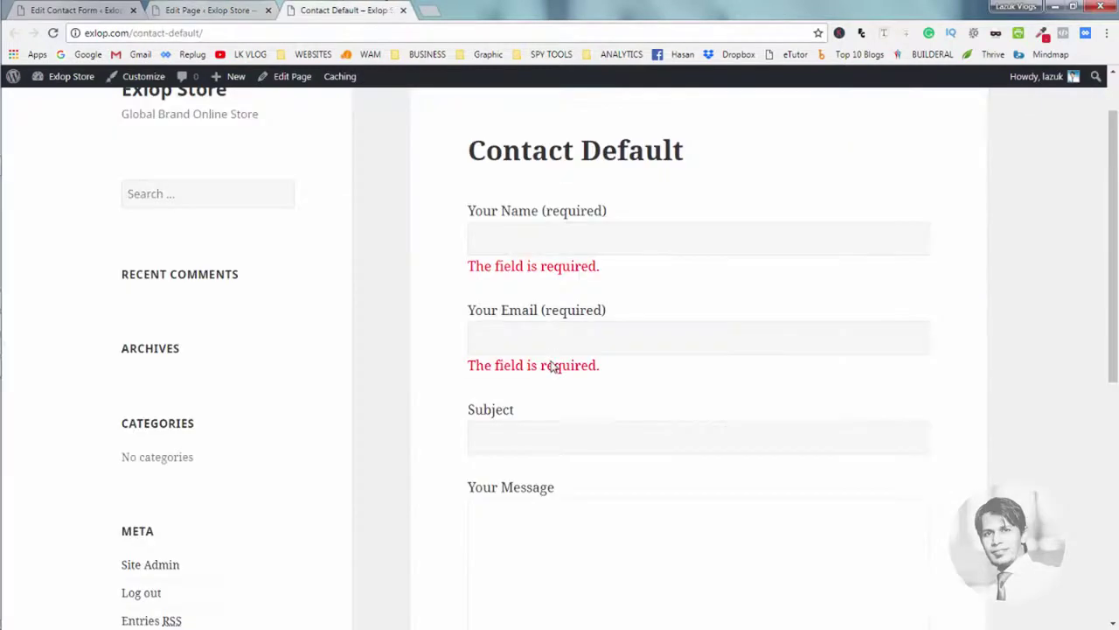
right_click(979, 335)
left_click(964, 376)
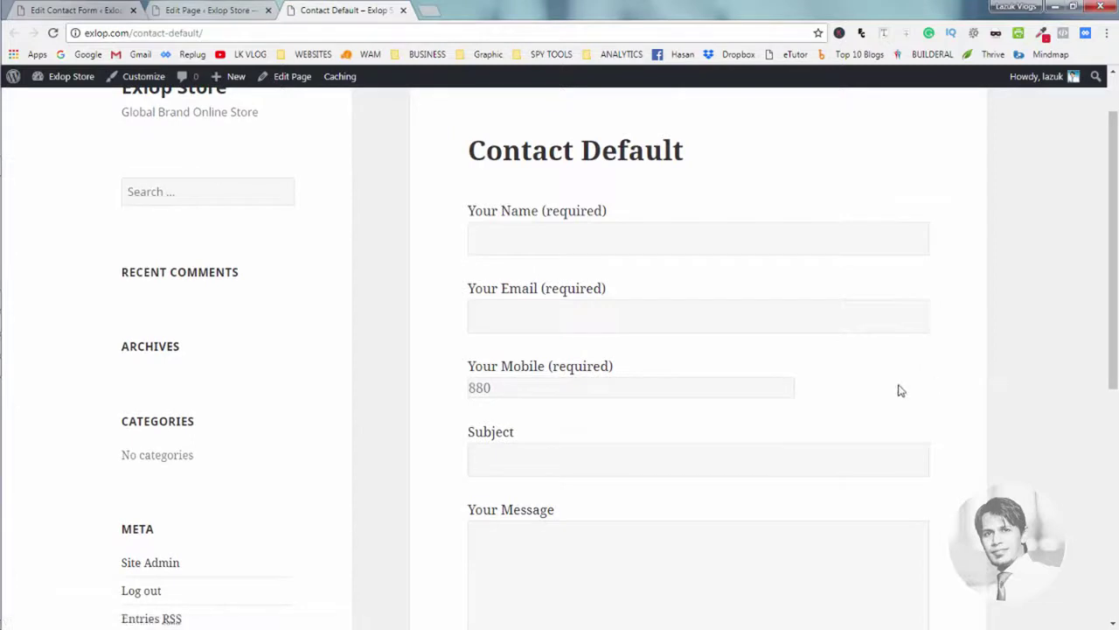
- Check the new Your Mobile field on the live form and compare it with the Your Name field
left_click(498, 390)
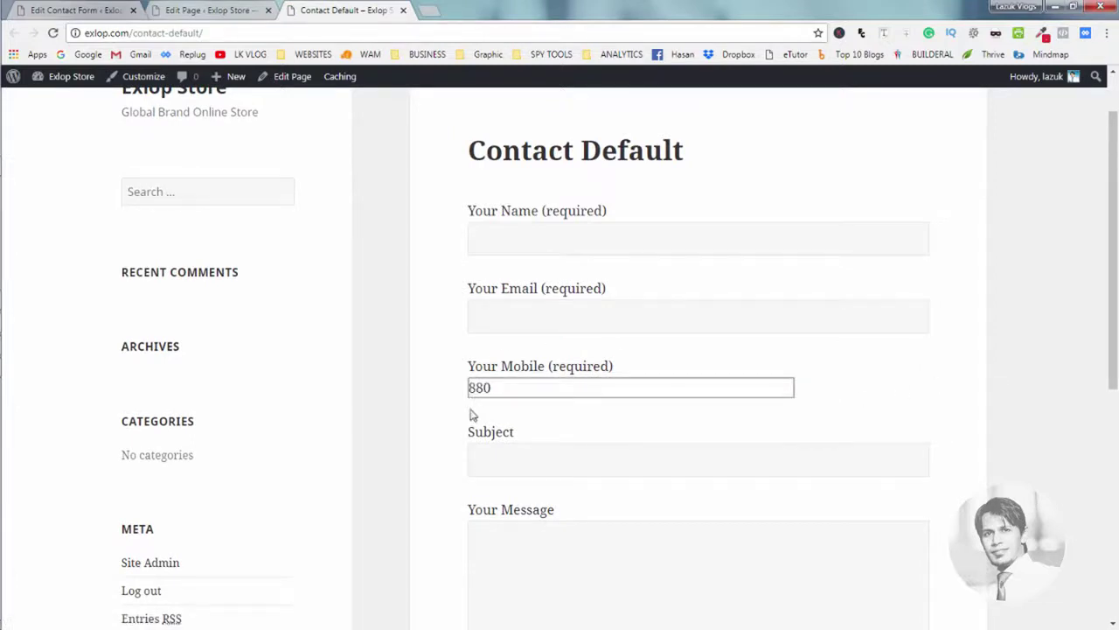
left_click(472, 413)
left_click(501, 390)
left_click(464, 415)
left_click(495, 246)
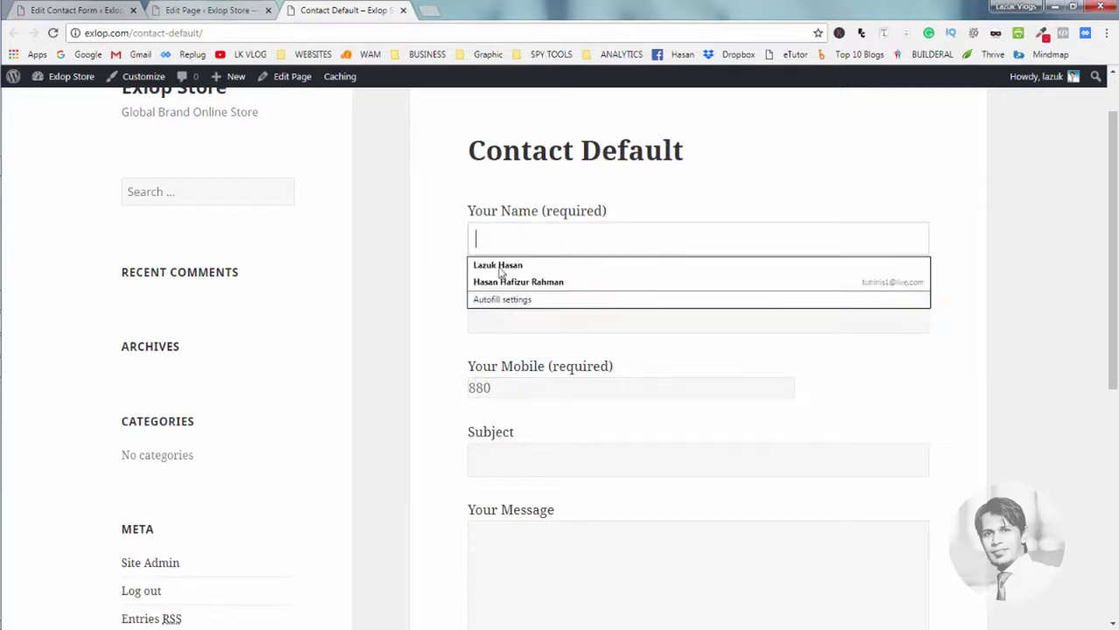
- Review the fields of the live Contact Default form and compare them with the tags in the contact form template
left_click(499, 316)
left_click(437, 313)
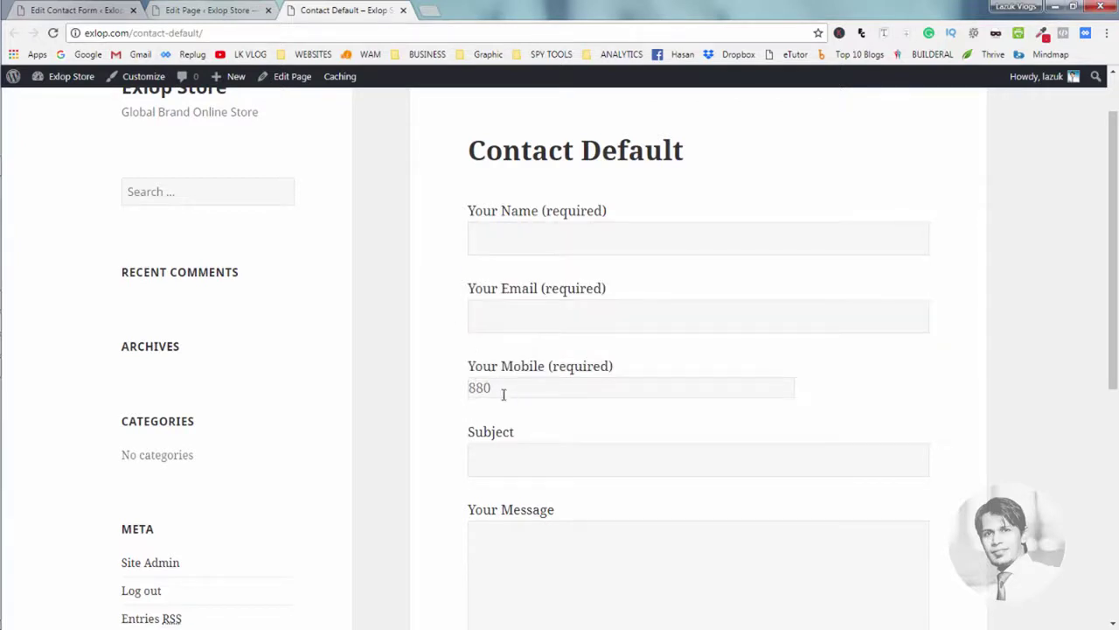
scroll(447, 469, "down", 3)
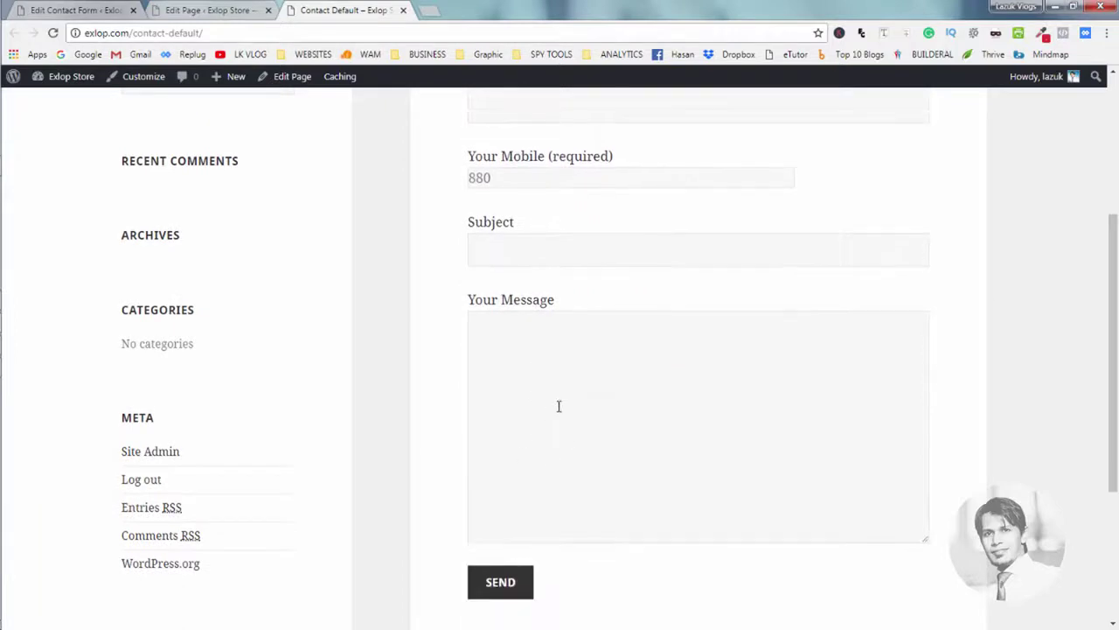
scroll(469, 438, "up", 4)
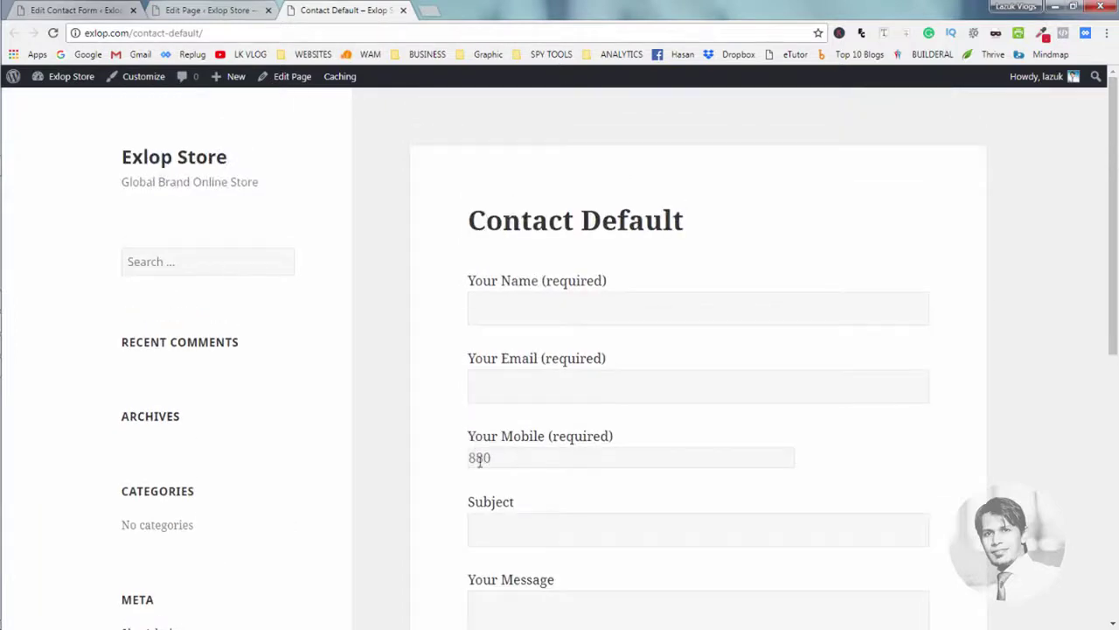
scroll(447, 444, "down", 6)
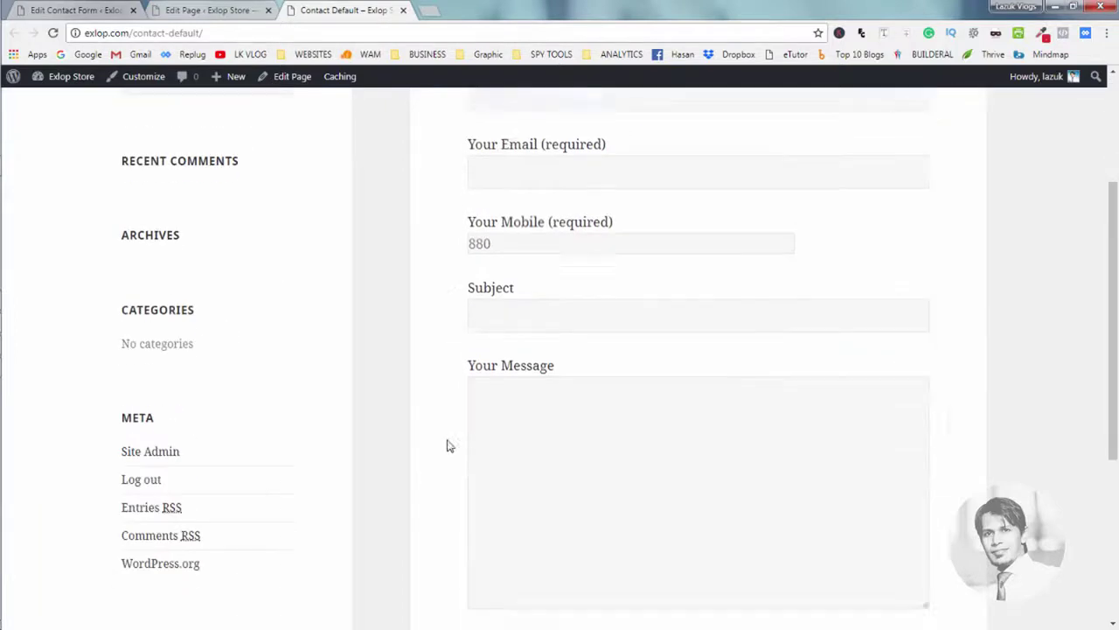
scroll(447, 446, "up", 6)
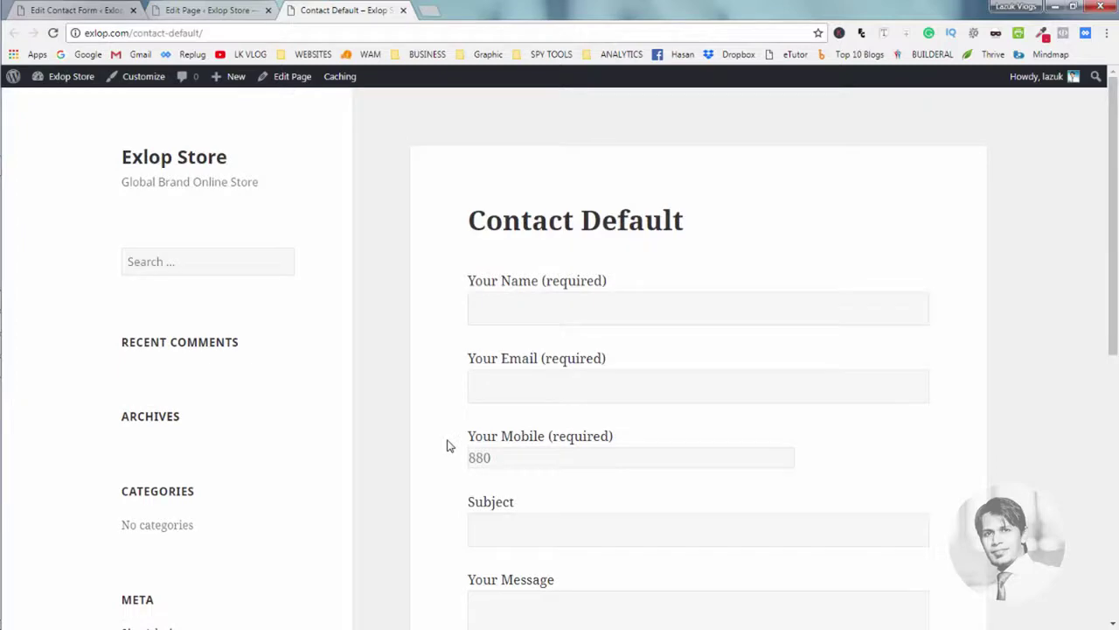
left_click(184, 10)
left_click(28, 8)
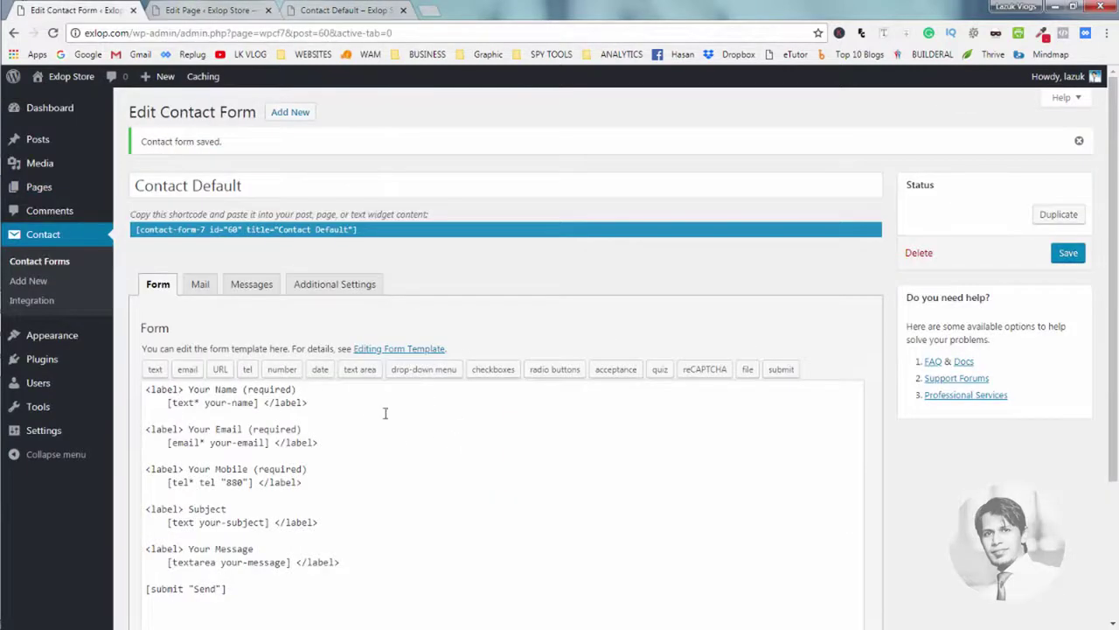
scroll(385, 415, "down", 2)
left_click(376, 11)
scroll(560, 319, "down", 2)
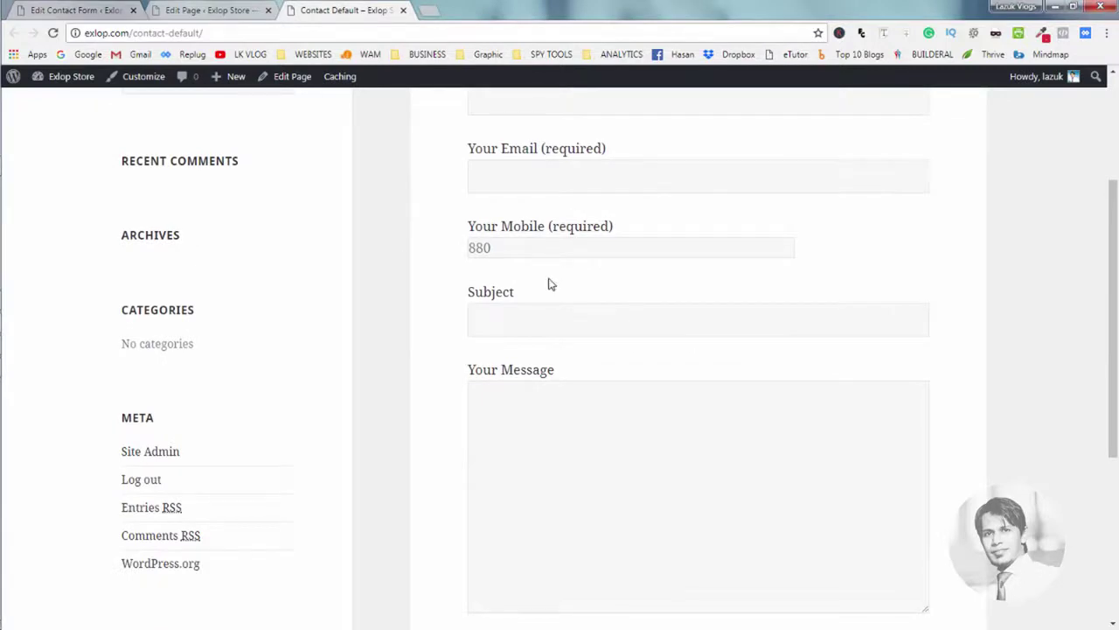
- Duplicate the Your Email block directly below the original in the form template and delete the email tag from the copy
left_click(75, 9)
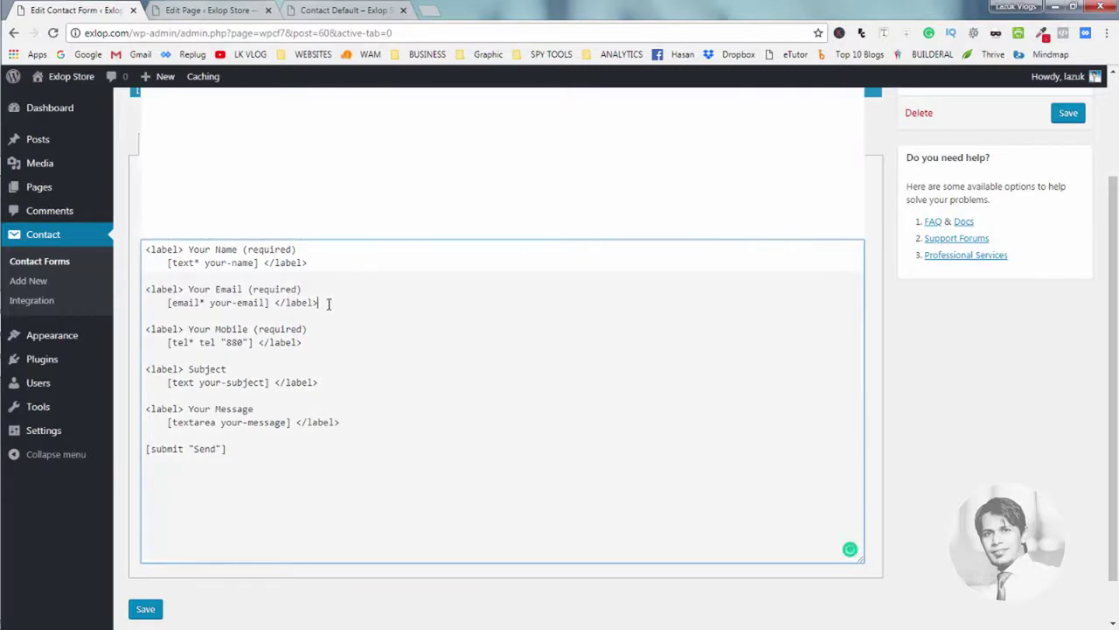
left_click_drag(322, 303, 145, 288)
key("ctrl+c")
left_click(346, 311)
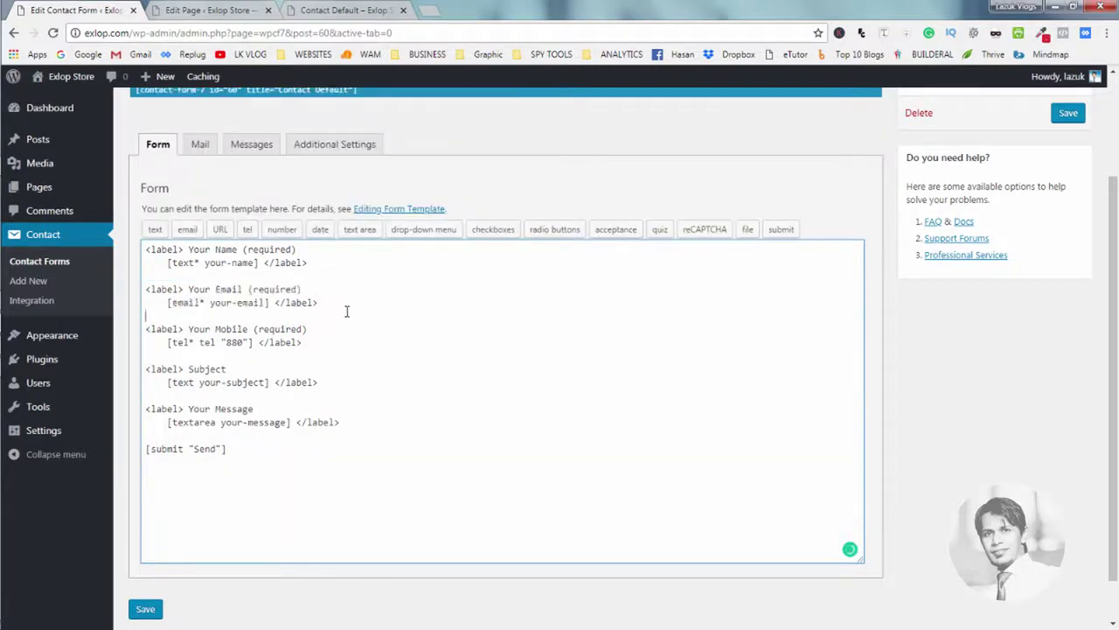
key("Return")
key("Return")
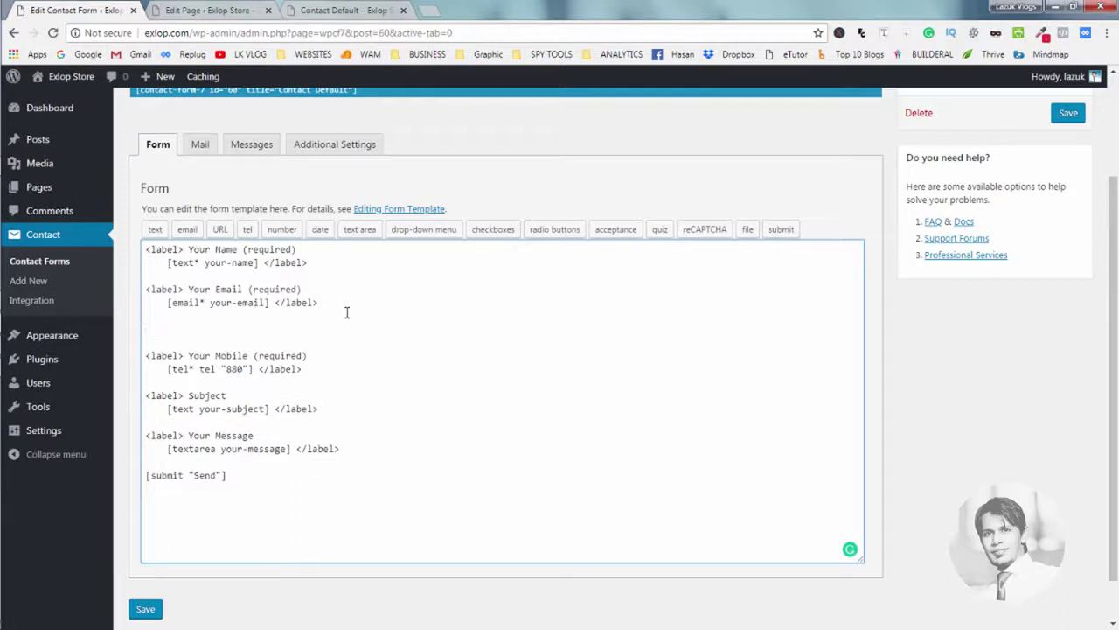
key("ctrl+v")
left_click_drag(270, 342, 171, 343)
key("BackSpace")
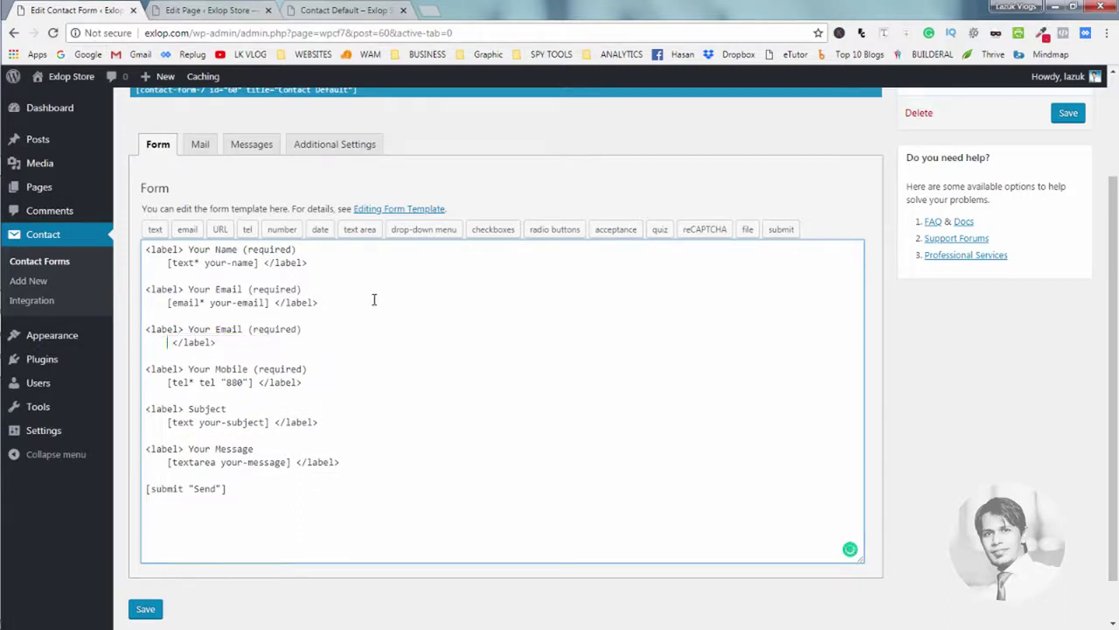
- Insert a required drop-down menu tag named drop with options MALE and FEMALE and a blank first item into the copied block, and save
left_click(439, 236)
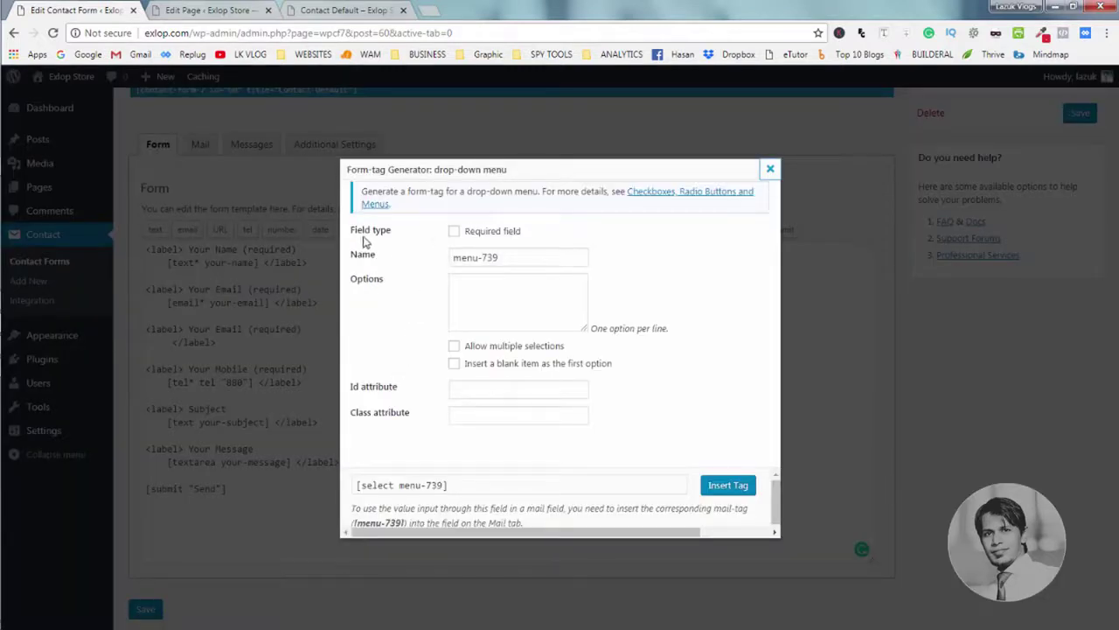
left_click(453, 231)
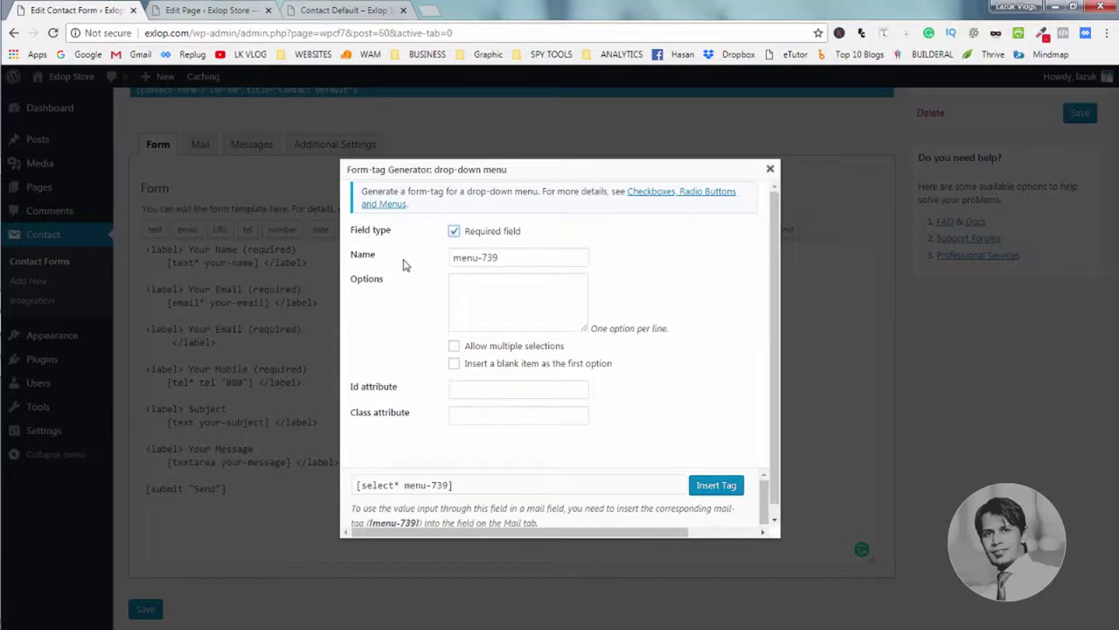
left_click_drag(510, 259, 419, 276)
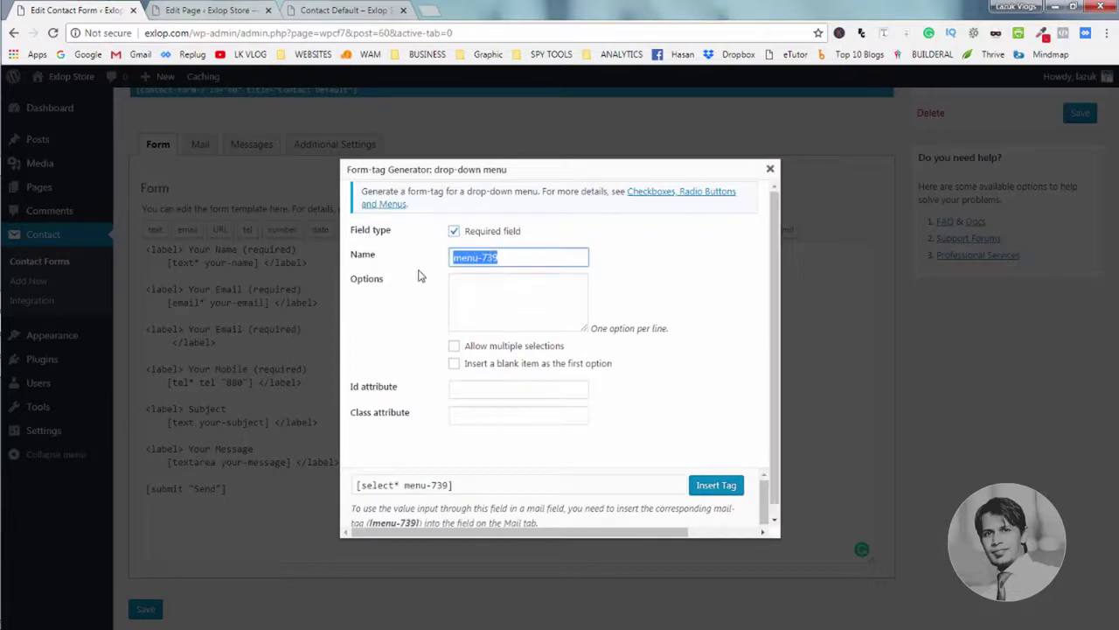
type("drop")
left_click(499, 304)
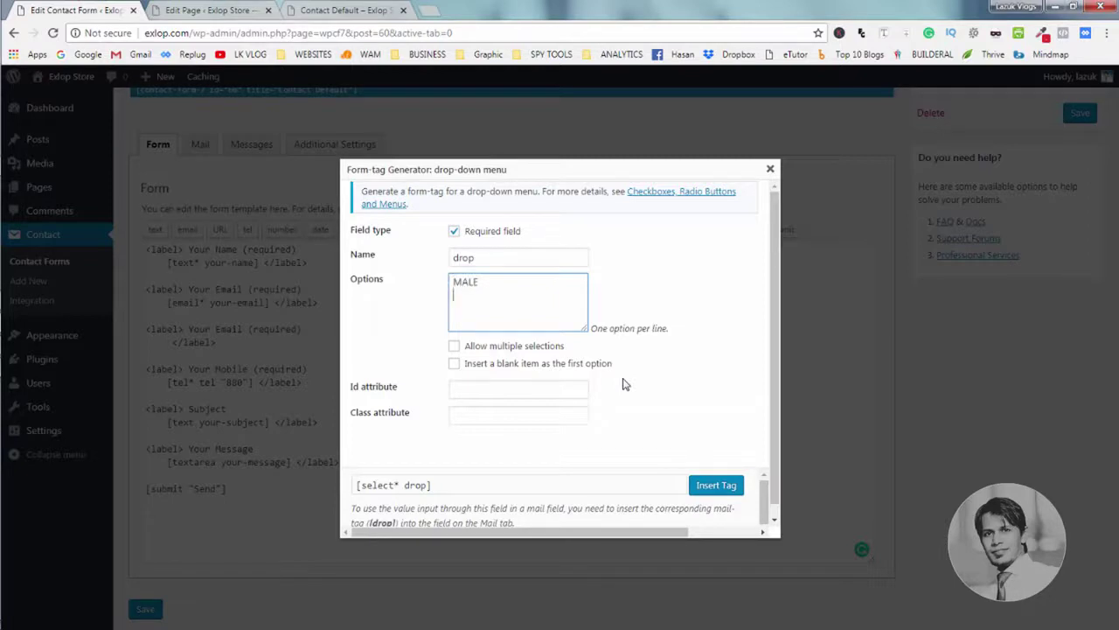
type("ALE")
left_click(588, 364)
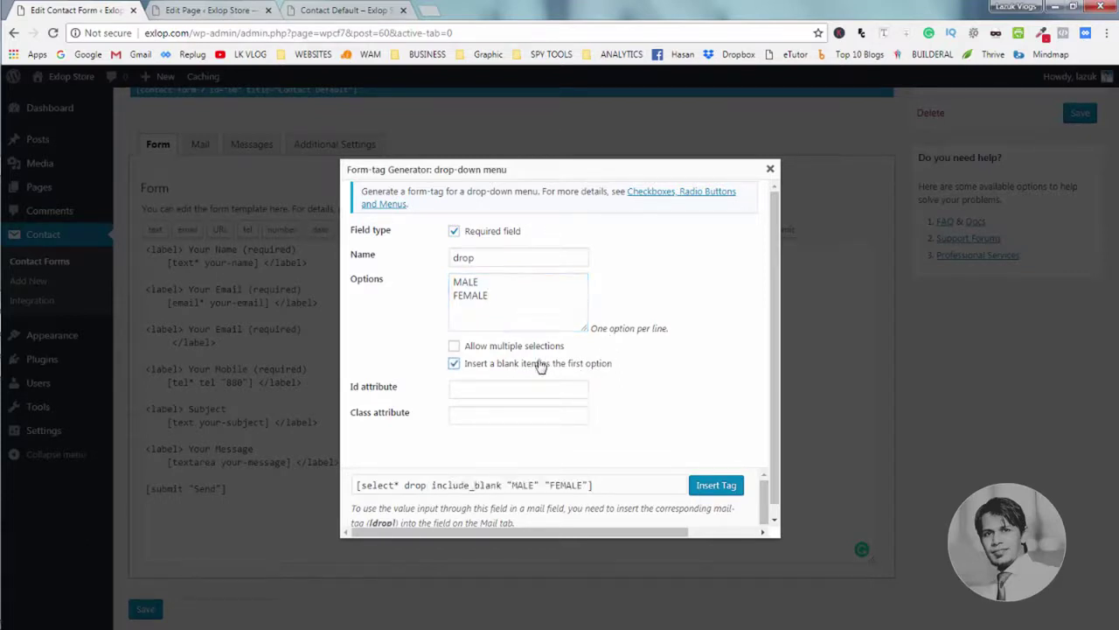
scroll(685, 397, "down", 1)
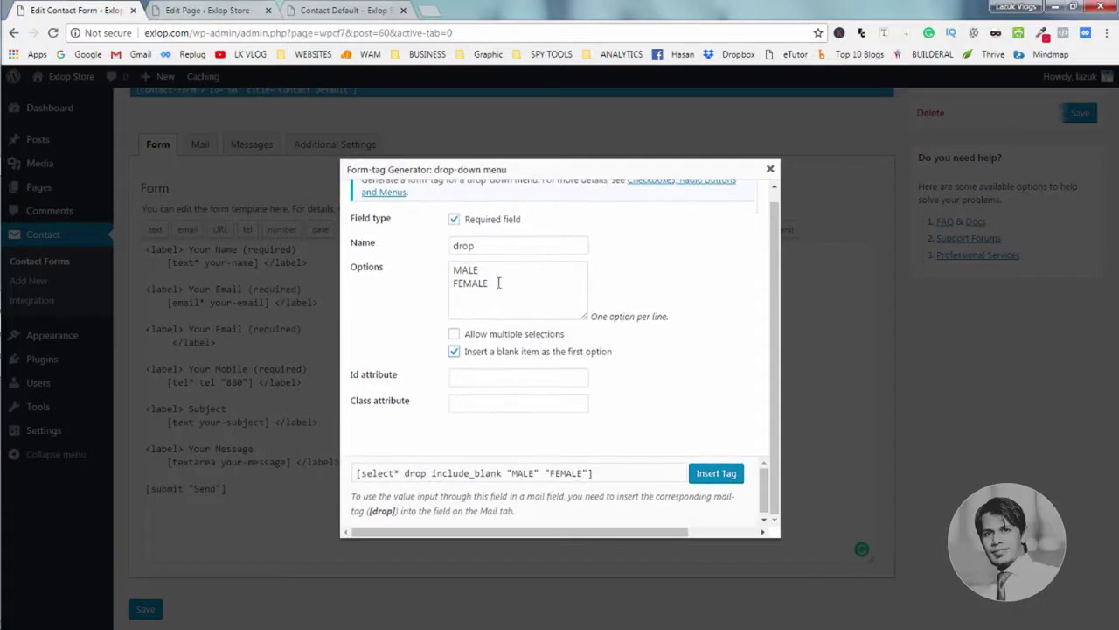
left_click(724, 479)
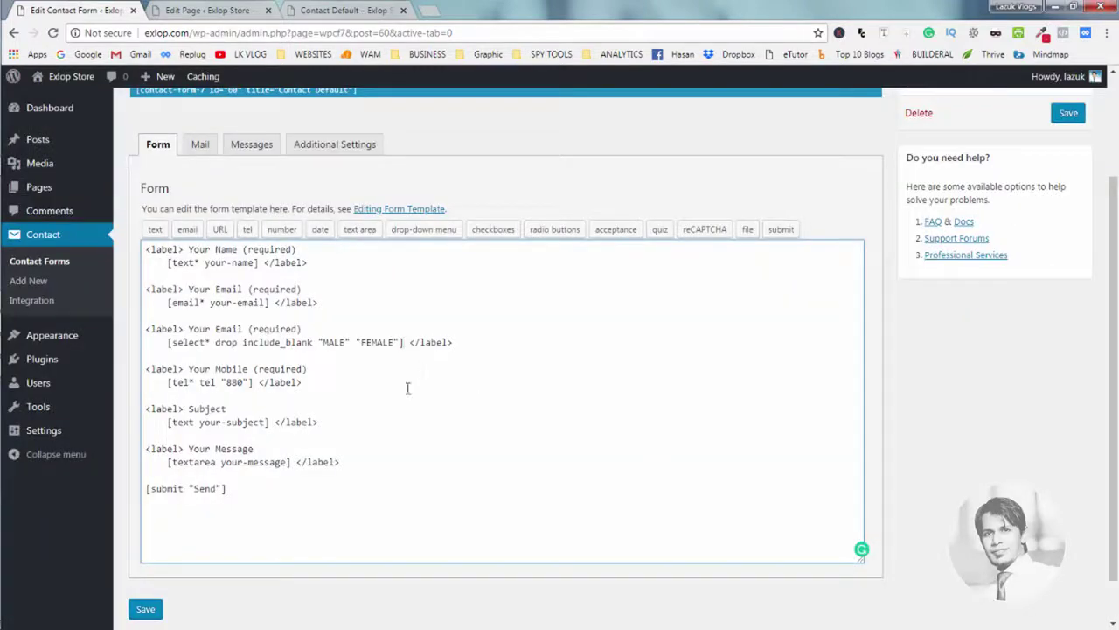
left_click(147, 610)
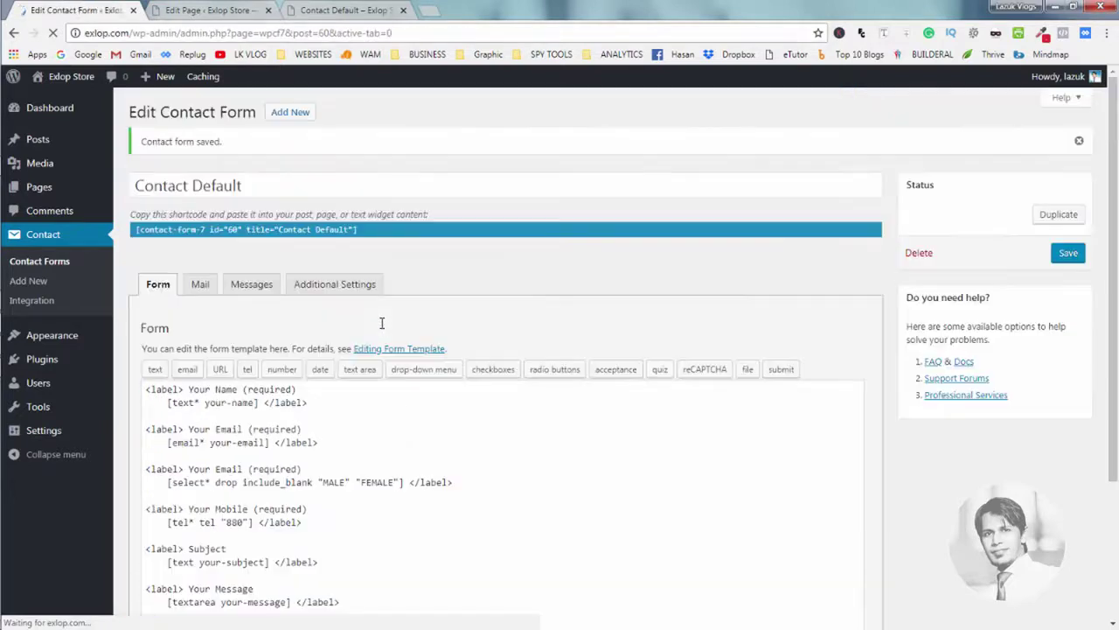
- Change the drop-down block's label from Your Email to Your Gender and save the contact form
scroll(356, 327, "down", 2)
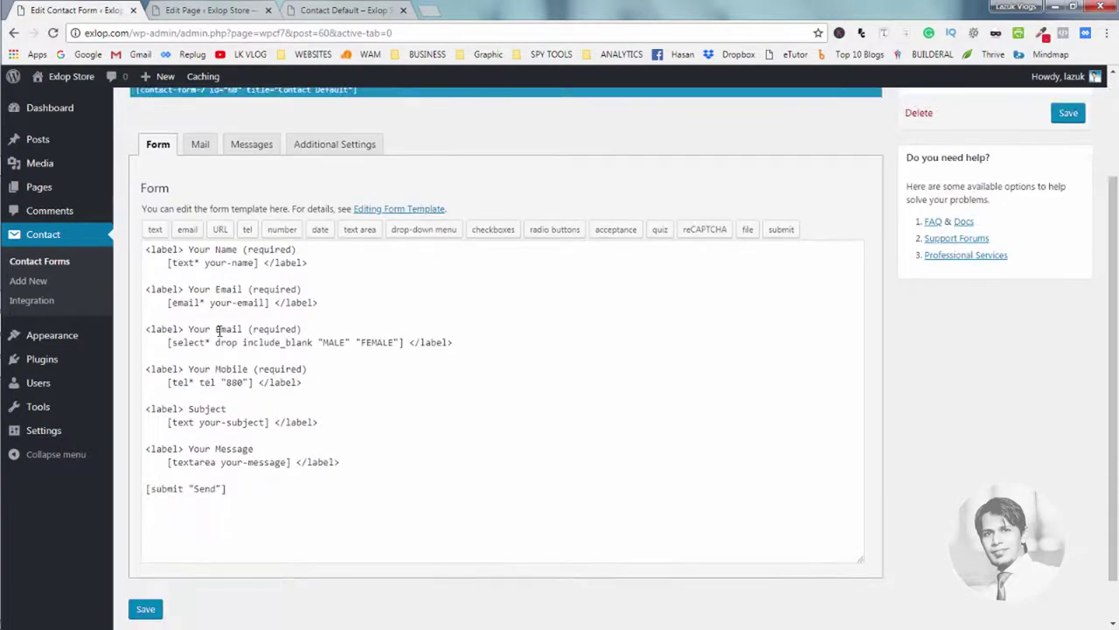
left_click_drag(217, 329, 242, 329)
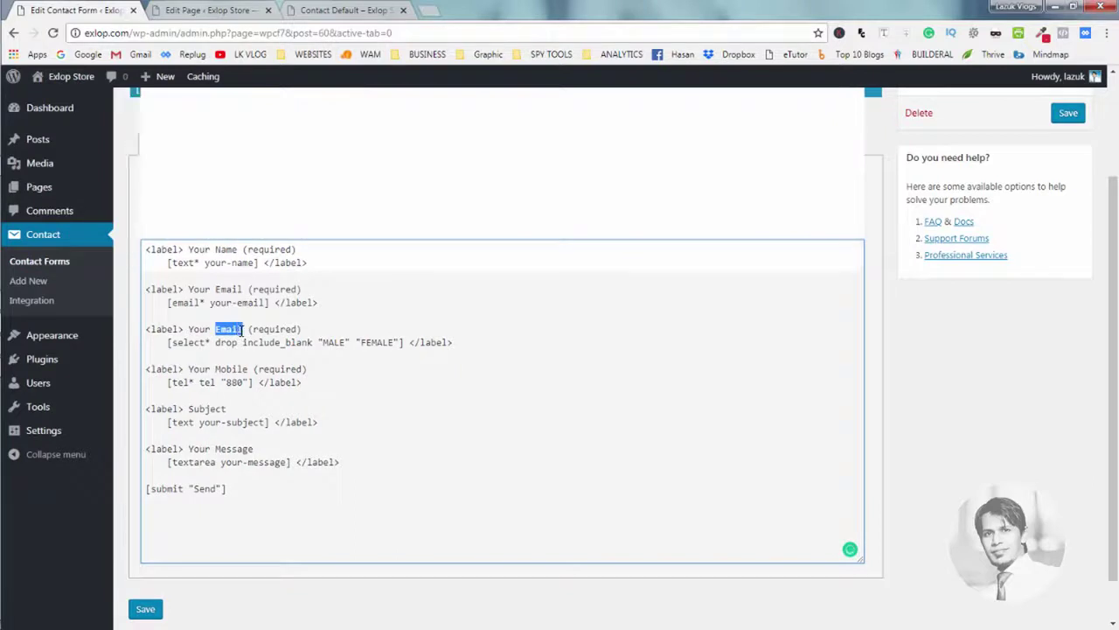
type("Gender")
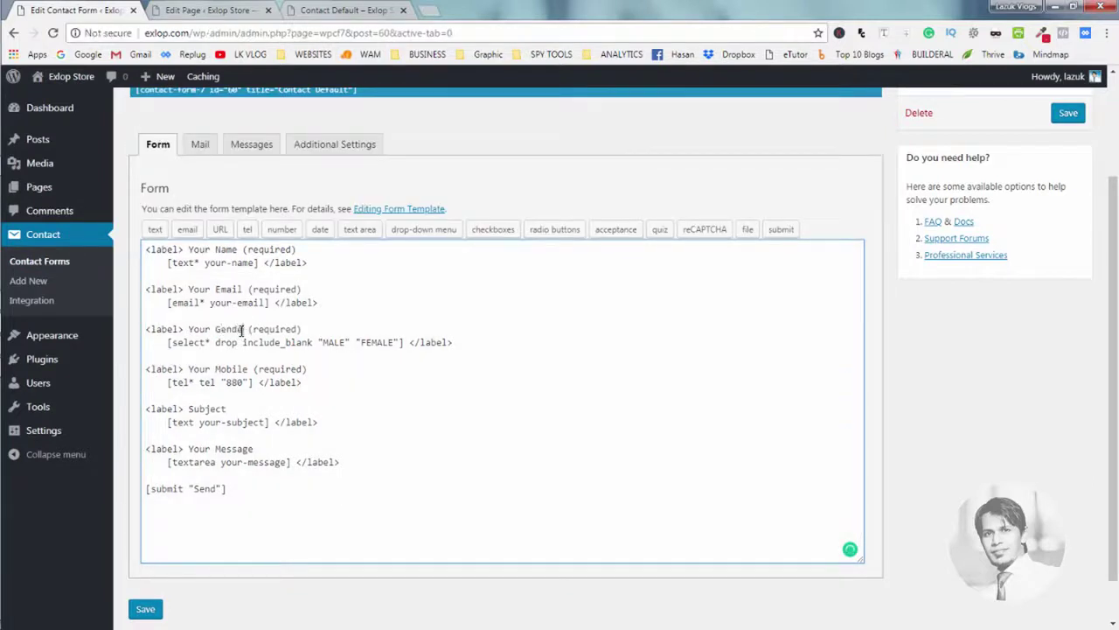
left_click(145, 609)
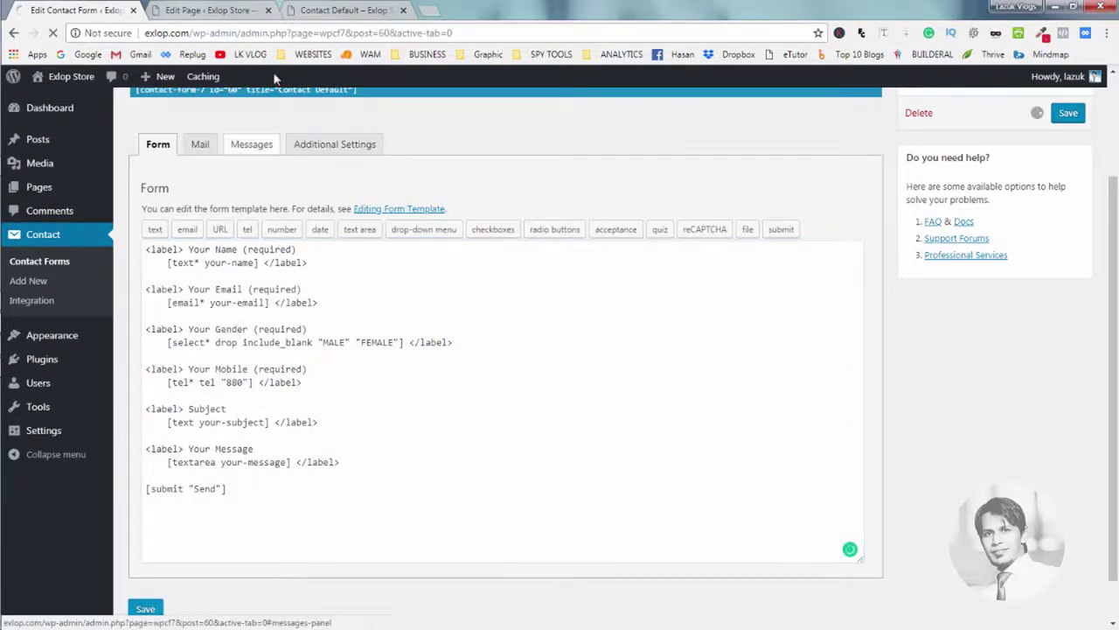
- Reload the published Contact Default page to check the updated form
key("ctrl+3")
right_click(1034, 263)
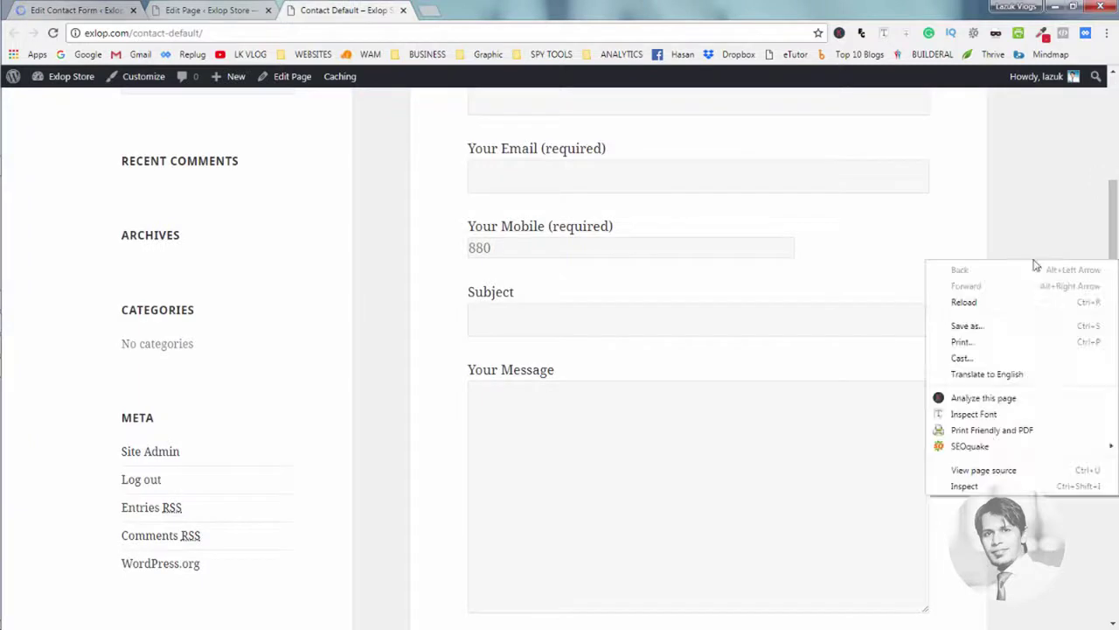
left_click(1039, 305)
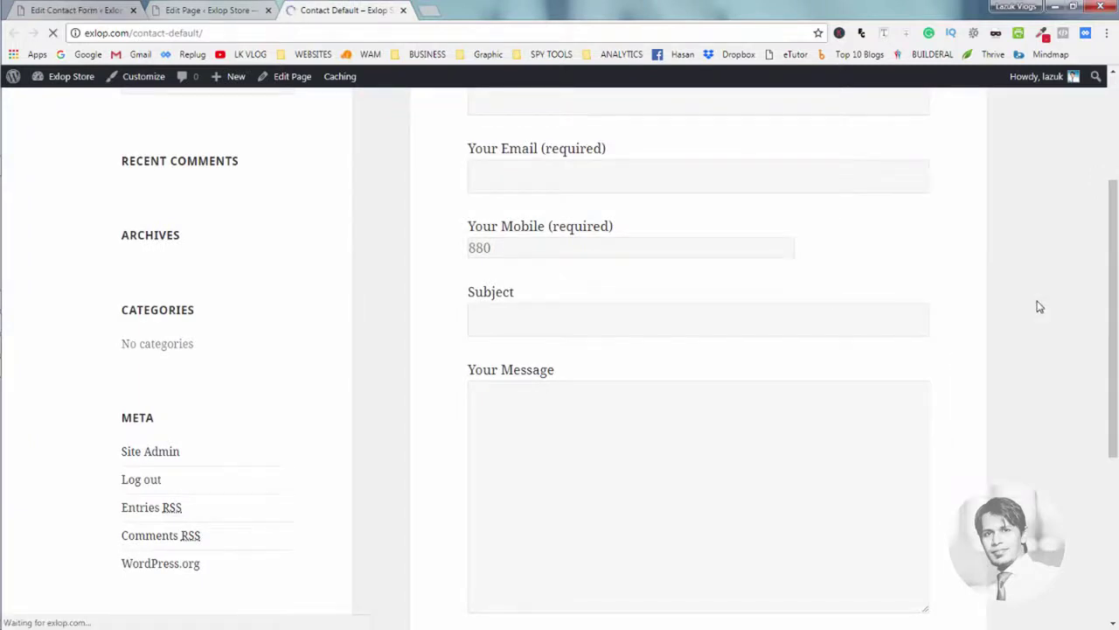
scroll(1039, 306, "up", 2)
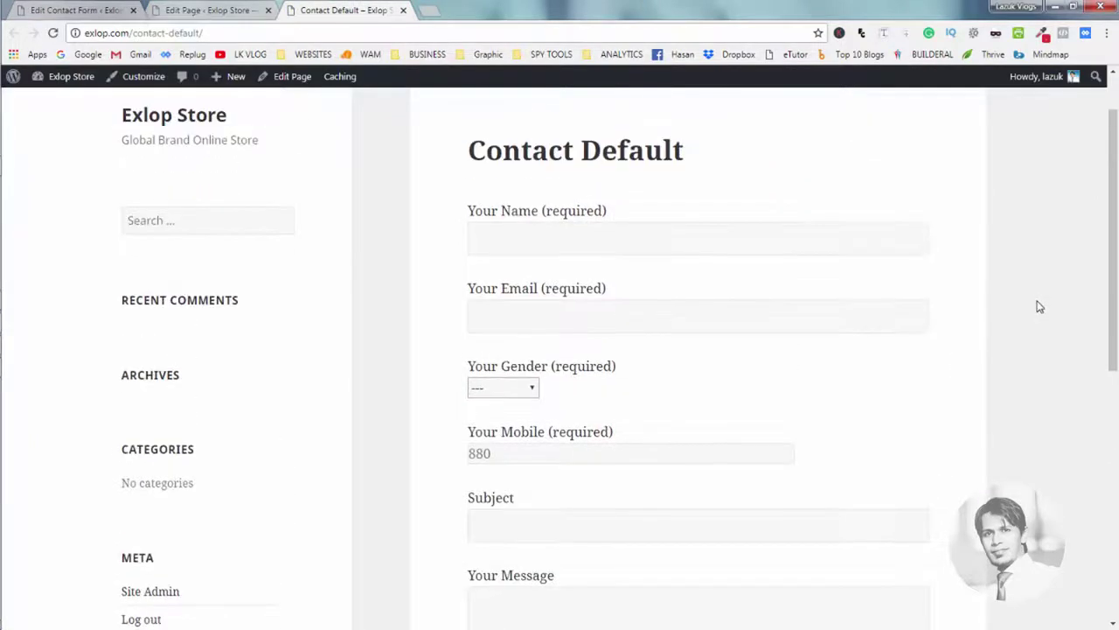
- Test the Your Gender drop-down on the live form by choosing MALE, FEMALE and MALE again, and look over the other fields
left_click(519, 394)
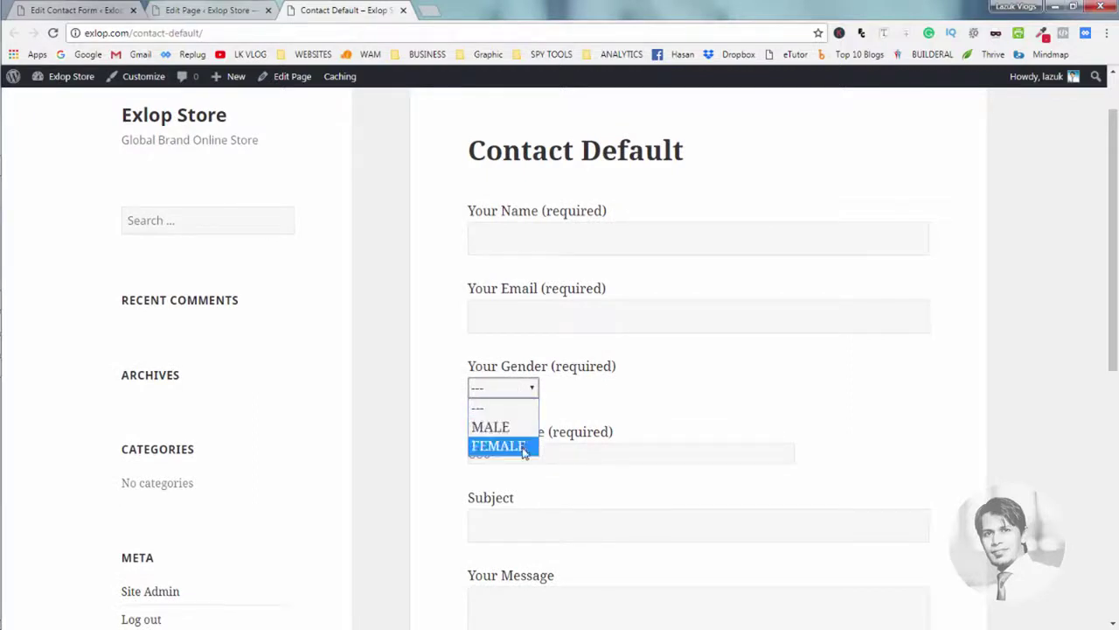
left_click(523, 428)
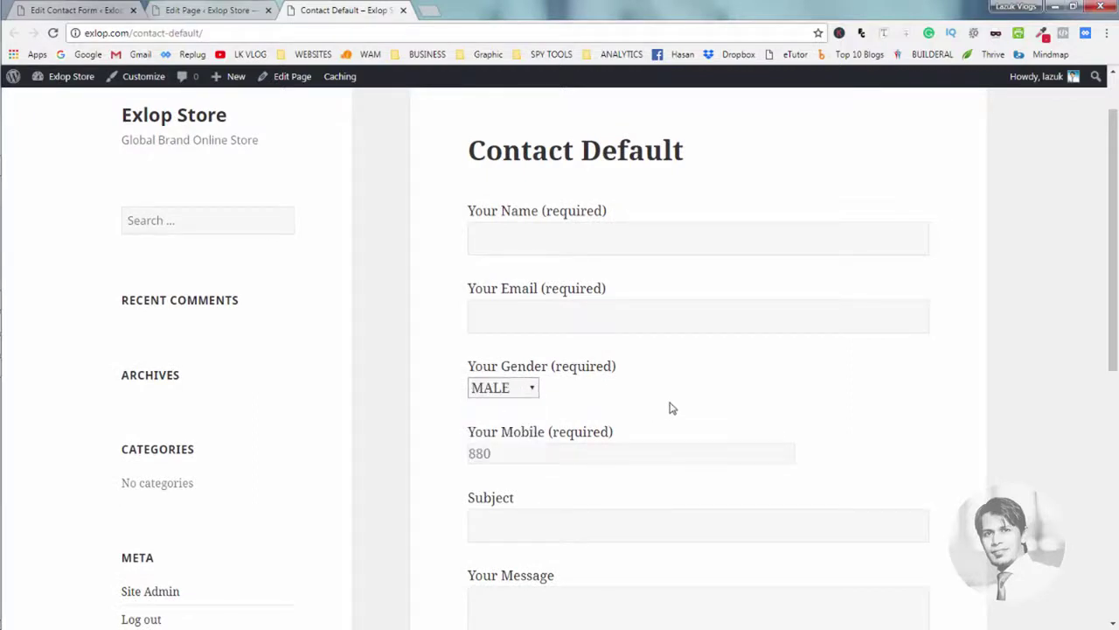
scroll(612, 376, "down", 1)
left_click(503, 320)
left_click(506, 377)
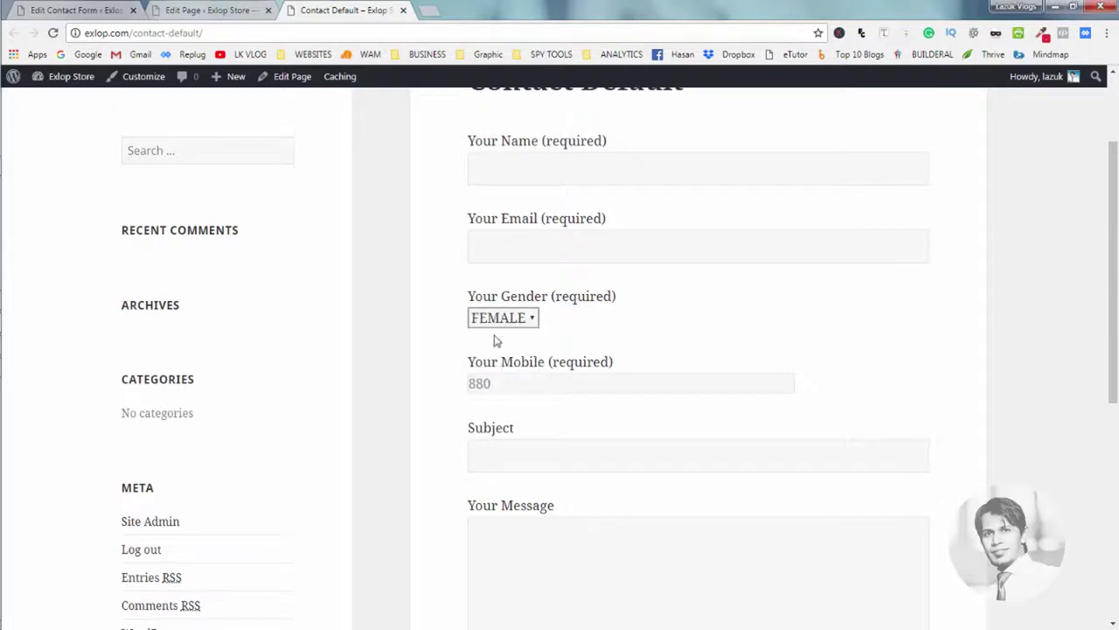
left_click(495, 320)
left_click(492, 357)
scroll(918, 372, "up", 2)
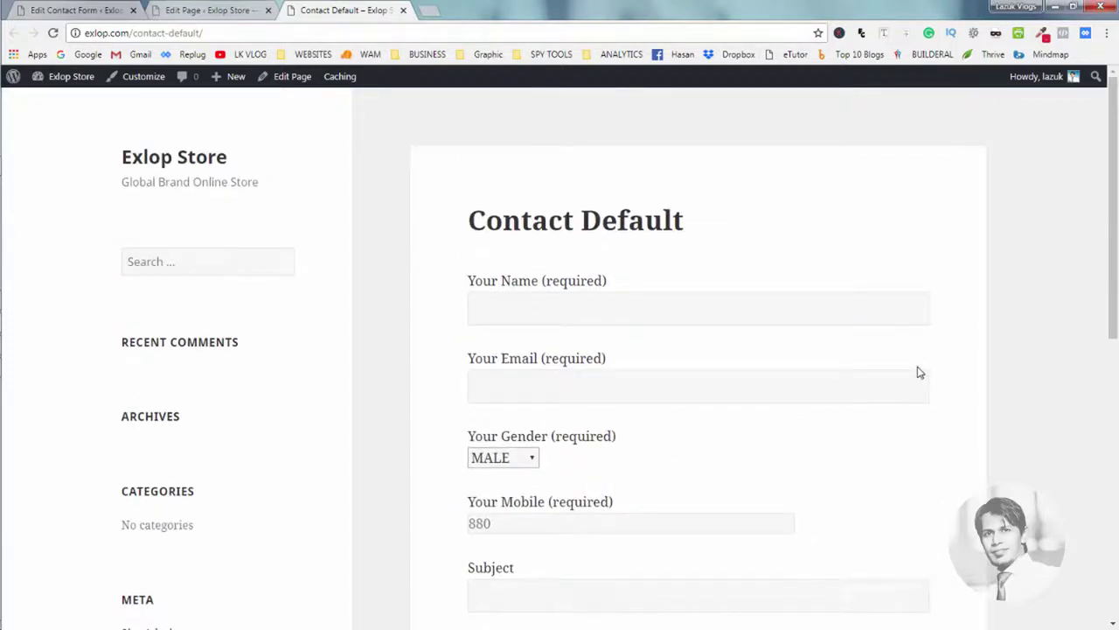
scroll(918, 372, "down", 2)
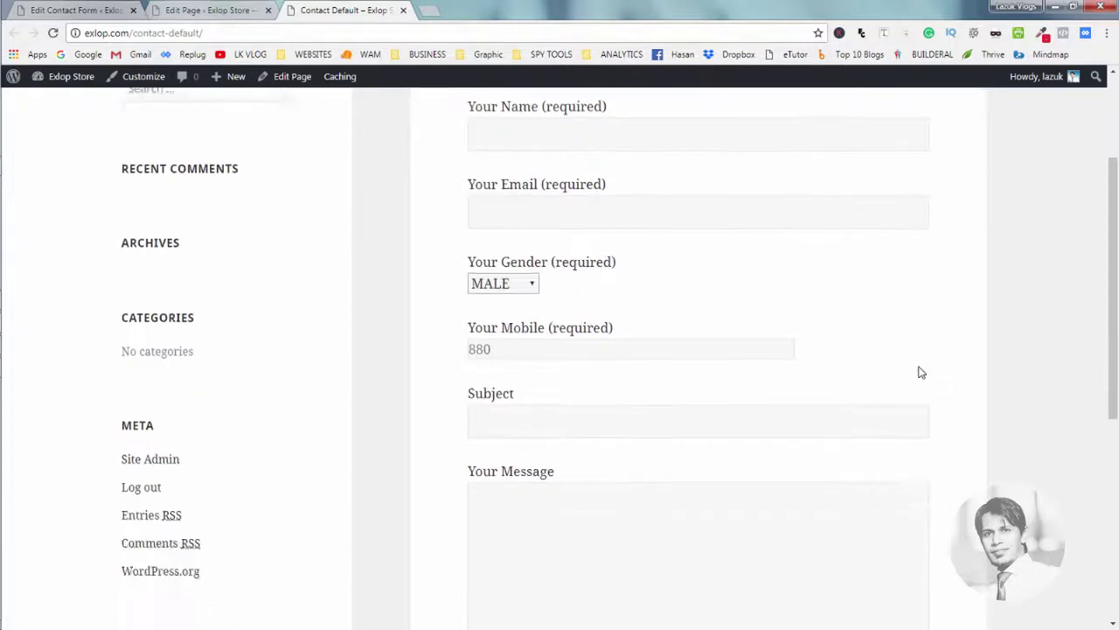
scroll(918, 373, "up", 1)
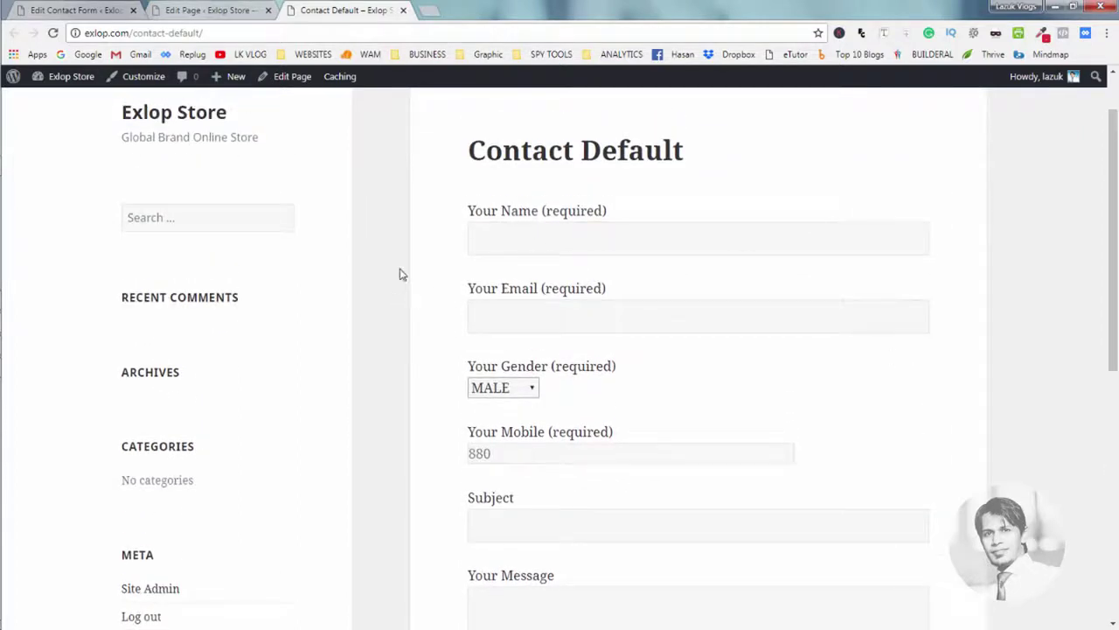